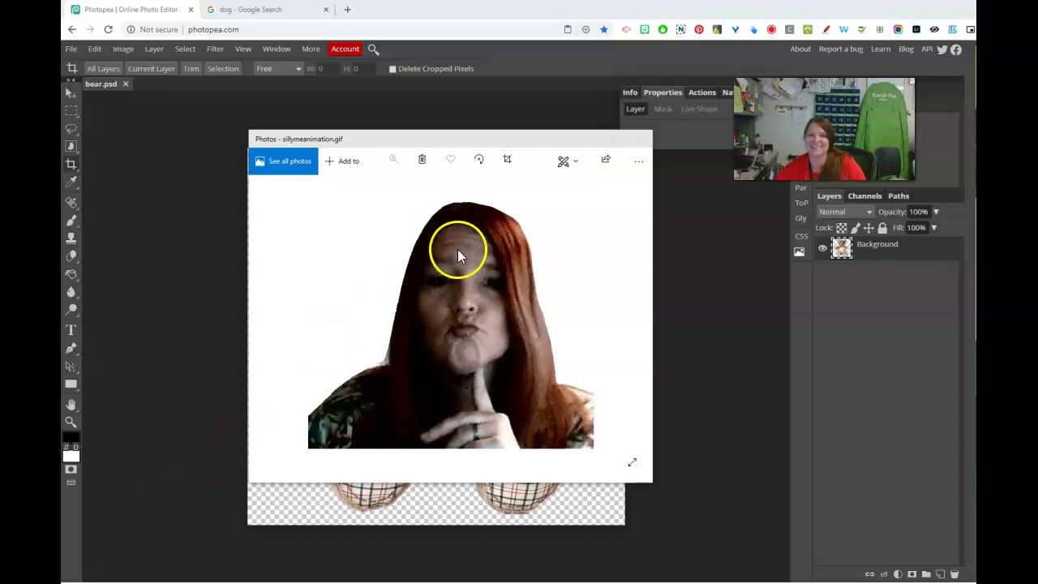
Step: Close the sillymeanimation.gif preview to return to bear.psd
click(641, 138)
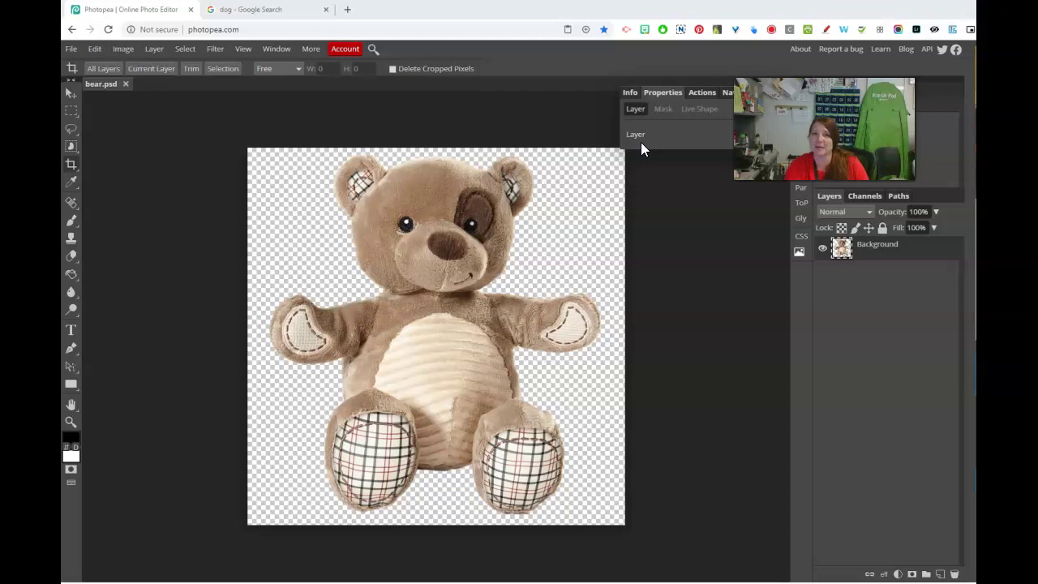
Step: Open dogkeyboard.gif from the Pictures folder as a new document
click(72, 49)
click(93, 84)
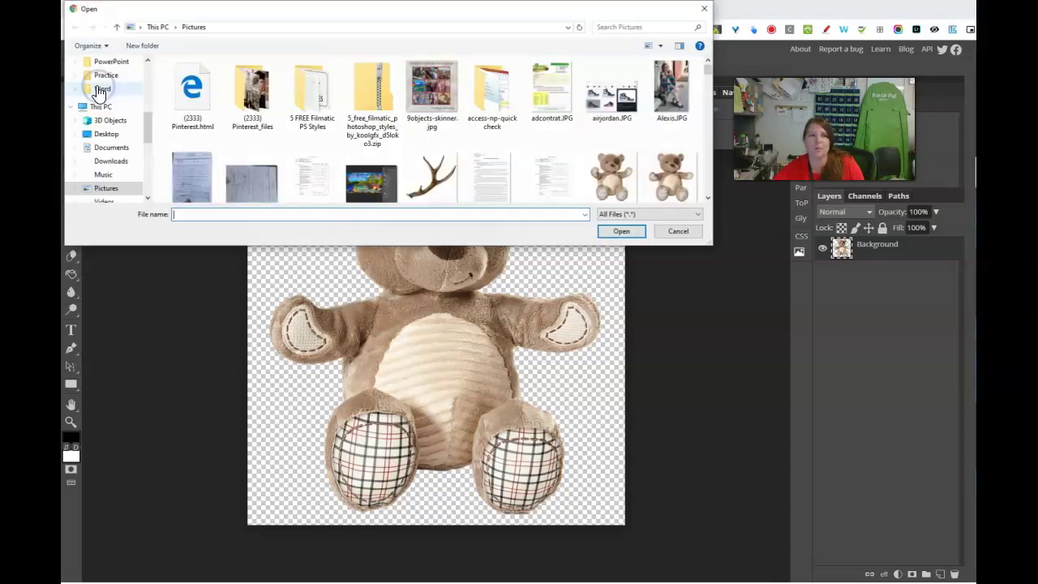
scroll(369, 162, down, 5)
scroll(372, 162, down, 10)
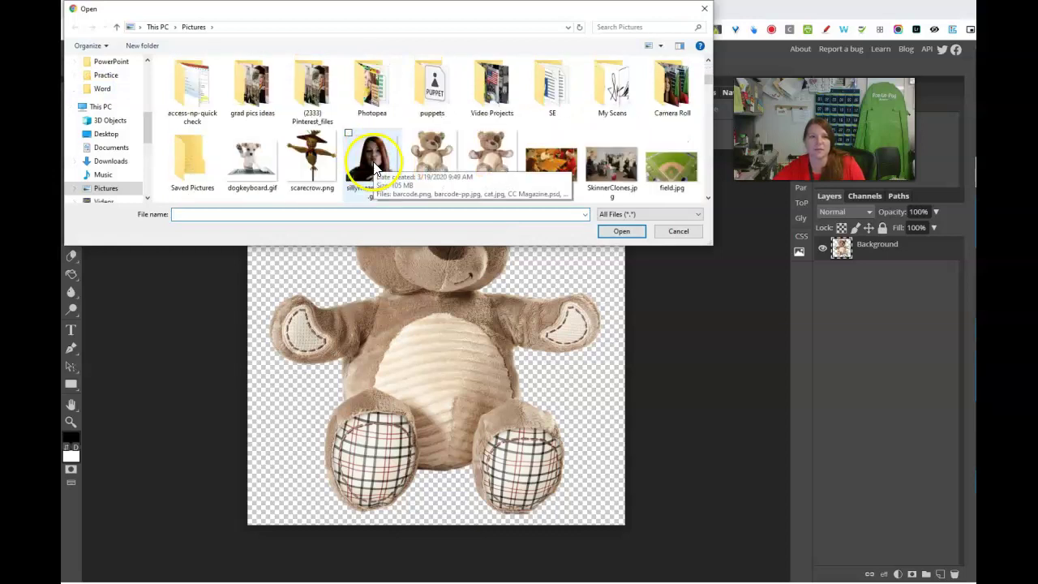
key(Escape)
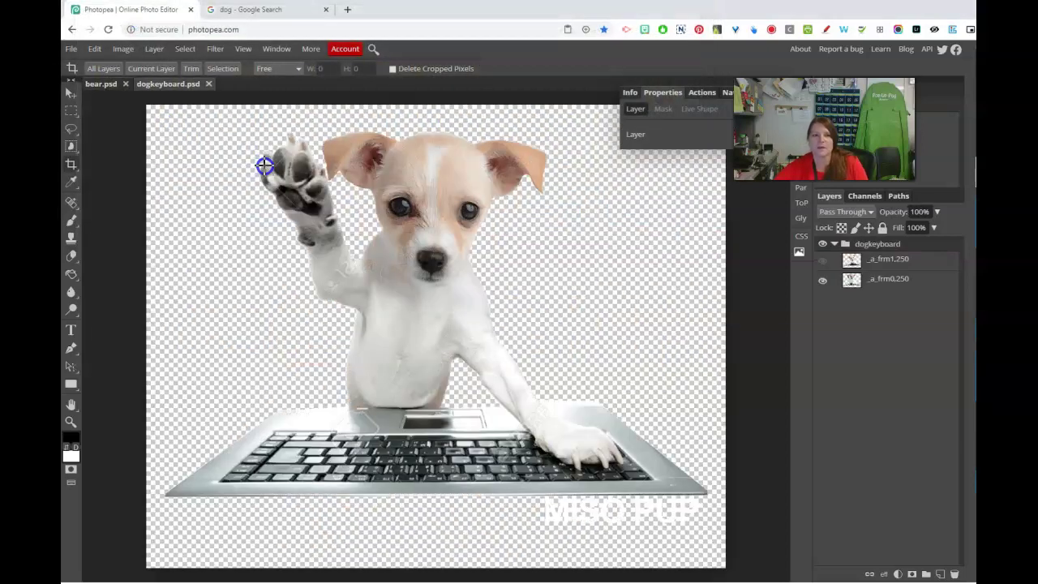
click(178, 94)
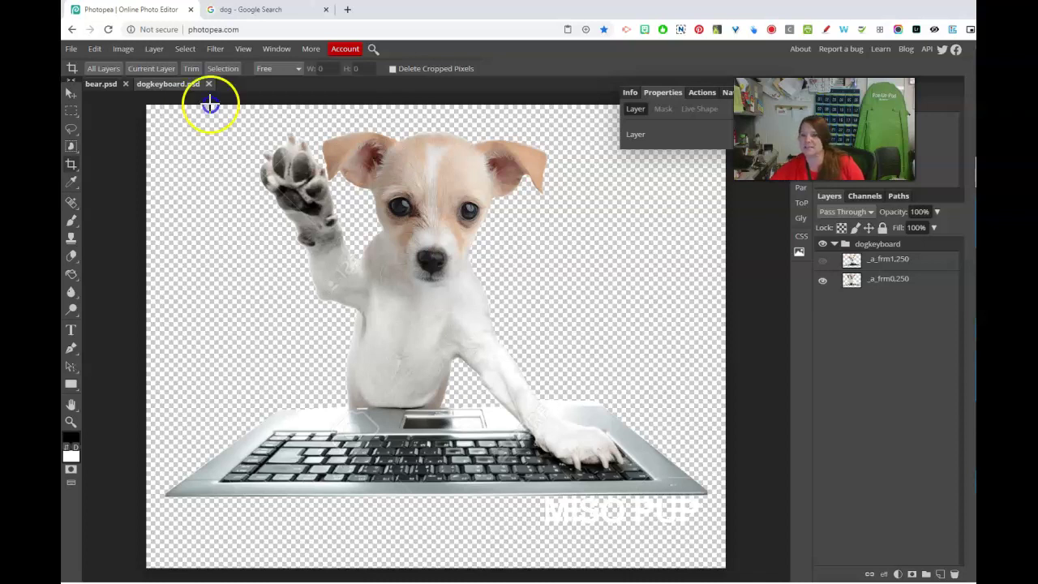
Step: Select the dog-on-keyboard and waving-dog frame layers in the dogkeyboard group
click(888, 262)
click(872, 291)
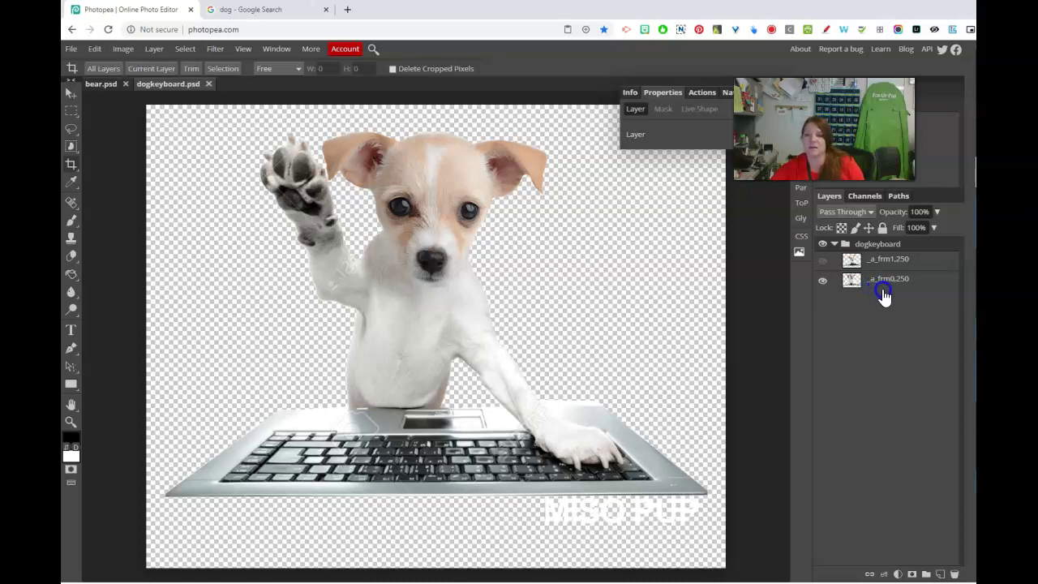
click(903, 268)
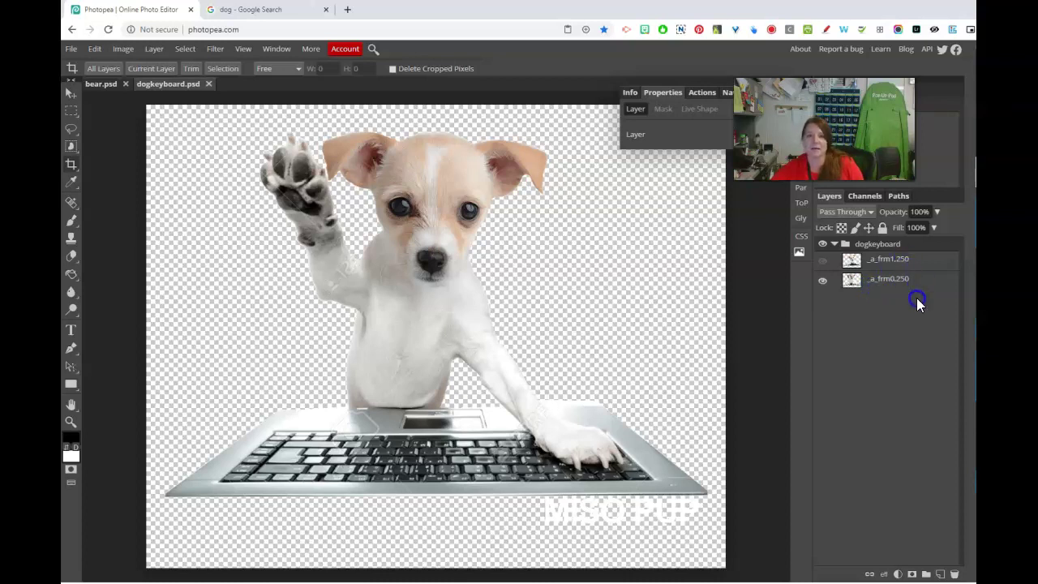
click(905, 280)
Step: Toggle the _a_frm0 and _a_frm1 frame layers to view each dog frame alone
click(822, 280)
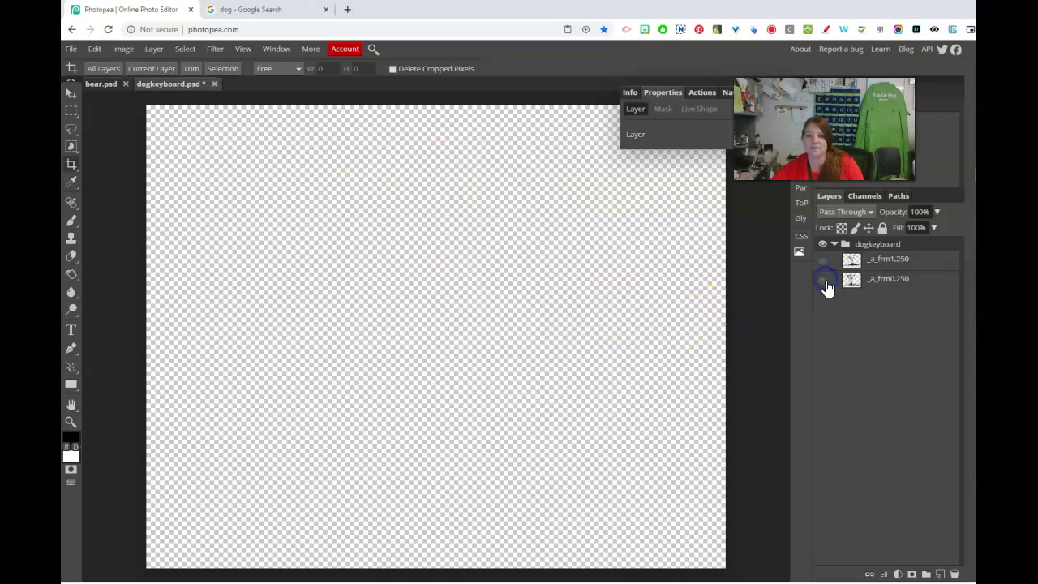
click(822, 260)
click(822, 261)
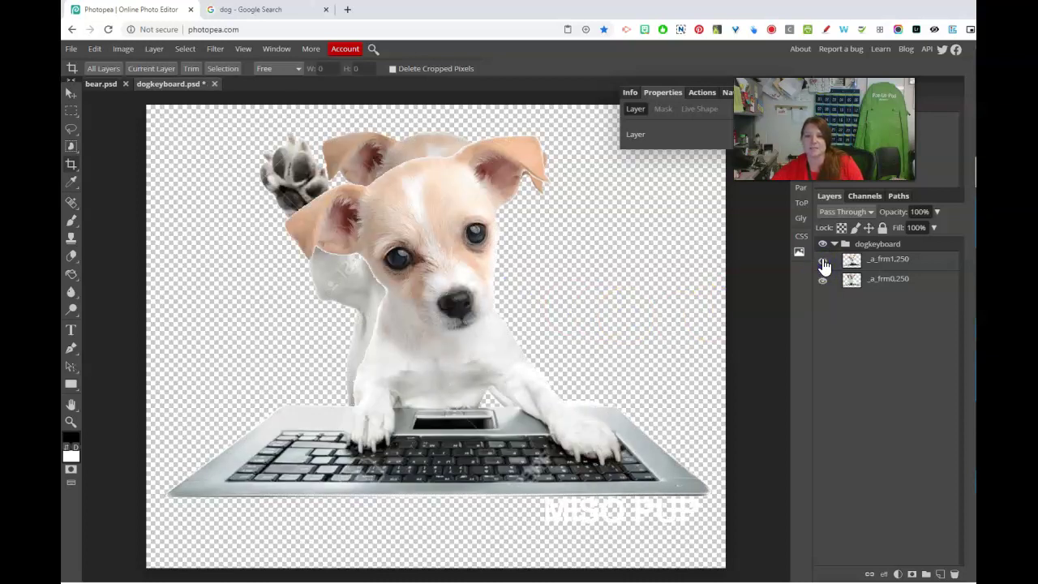
click(822, 261)
click(822, 280)
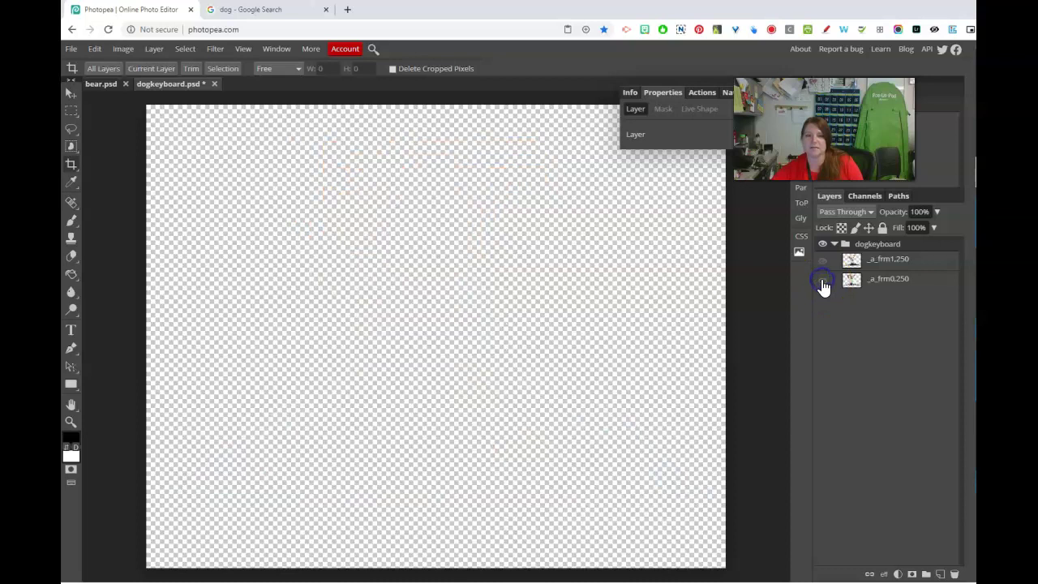
click(822, 260)
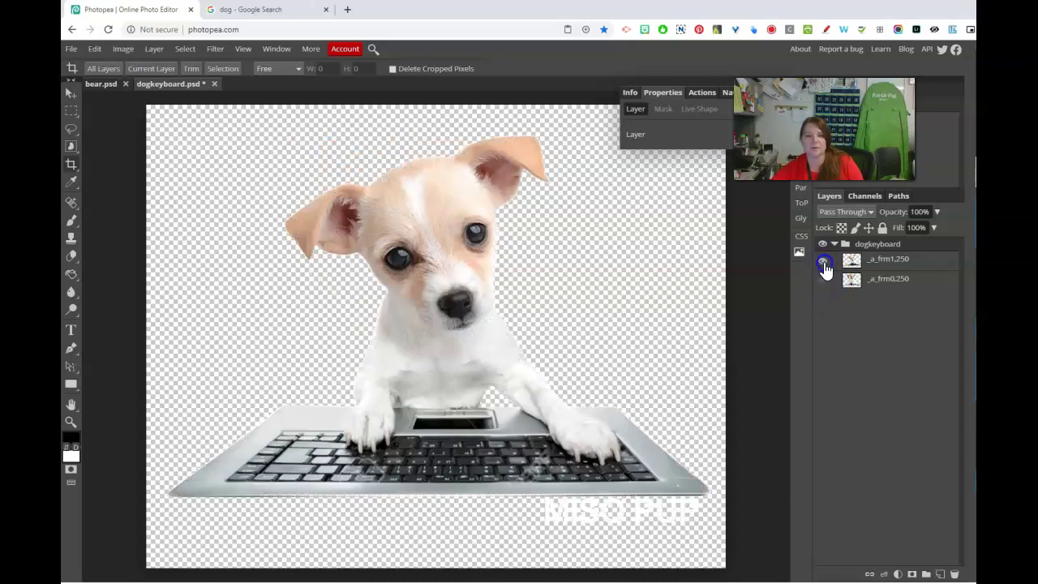
click(822, 261)
Step: Show both dog frames together, then close the dogkeyboard.gif preview
click(823, 279)
click(823, 281)
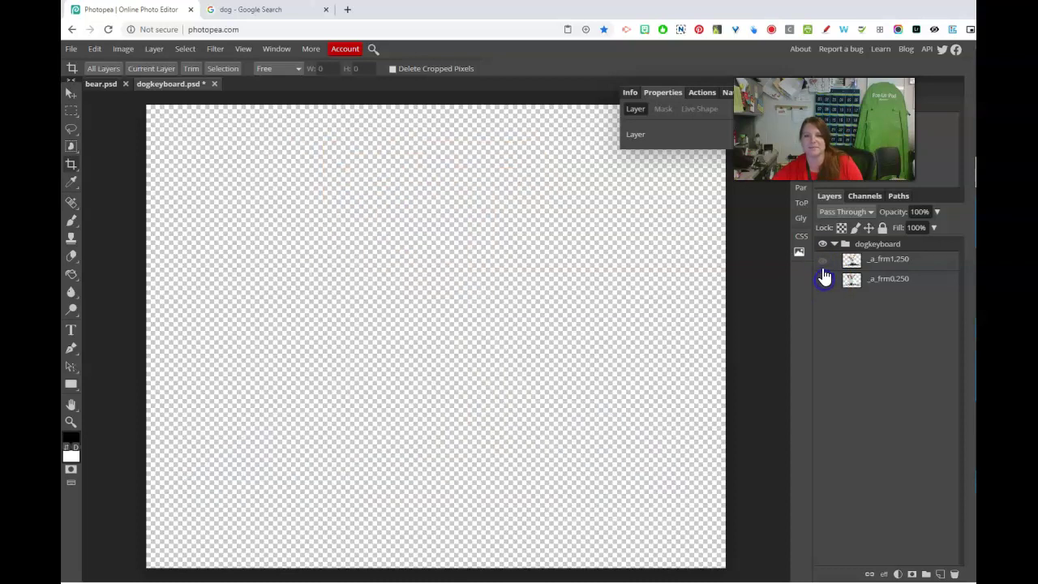
click(822, 261)
click(823, 260)
click(823, 279)
click(822, 261)
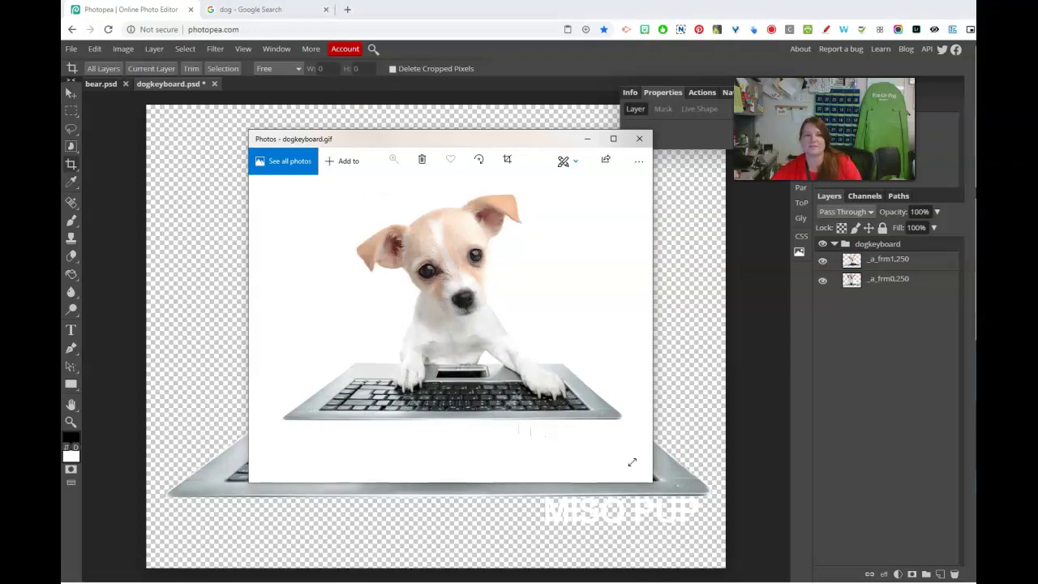
click(643, 139)
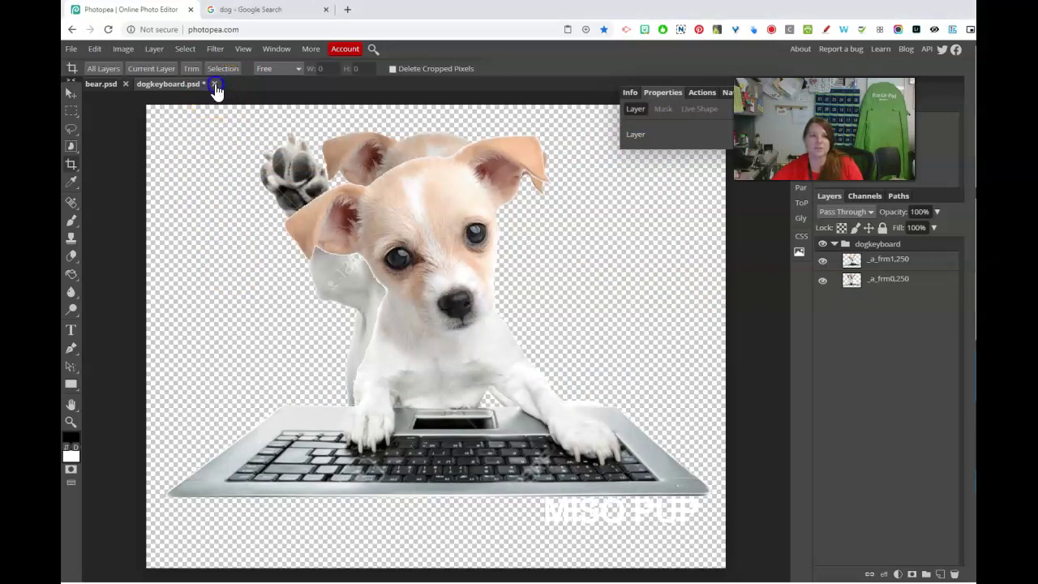
Step: Close dogkeyboard.psd, discarding its unsaved changes
click(216, 89)
click(658, 103)
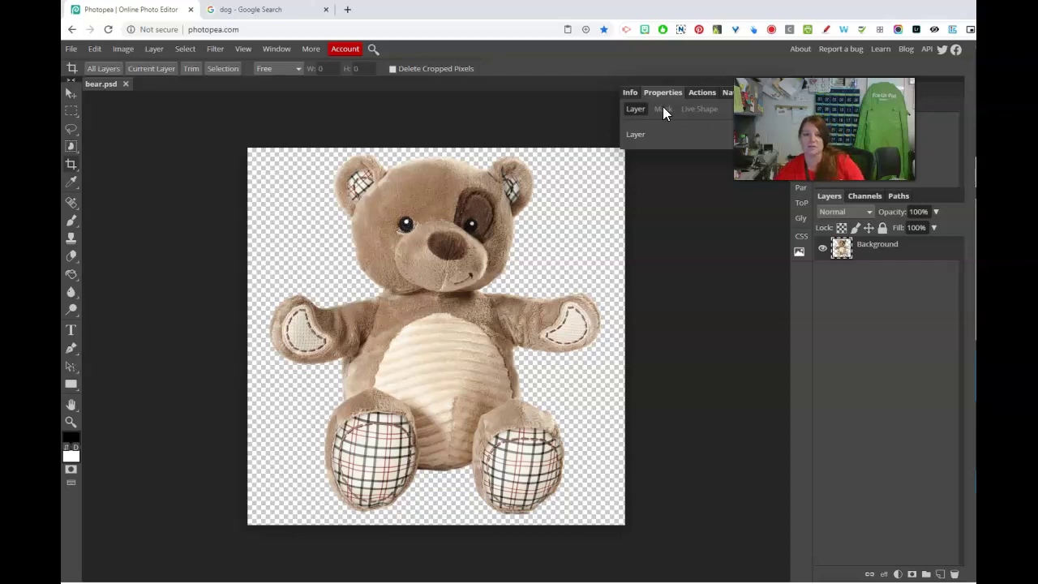
Step: Rename the bear's Background layer to _a_bear
click(886, 251)
double_click(884, 245)
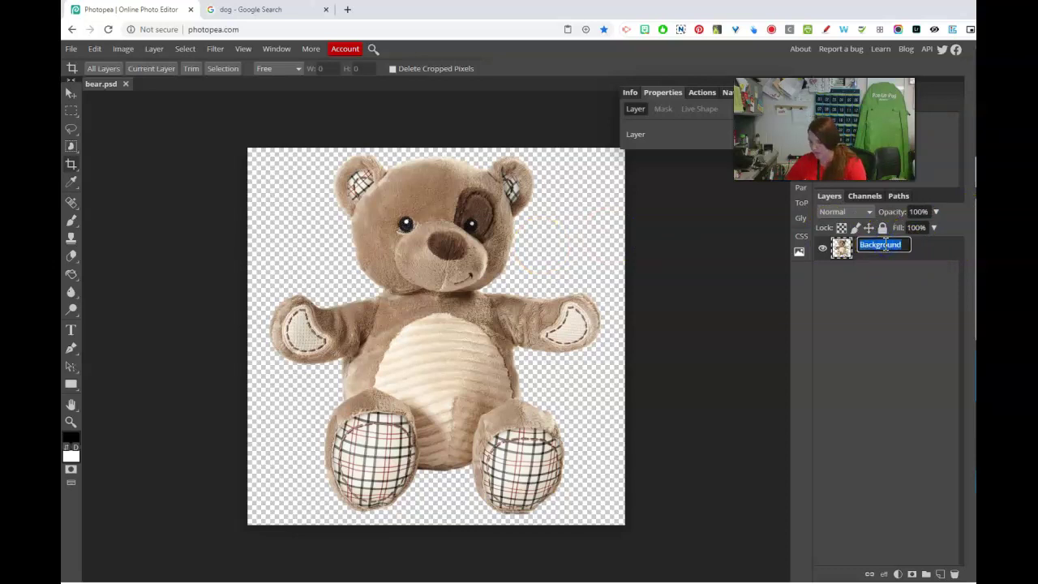
key(BackSpace)
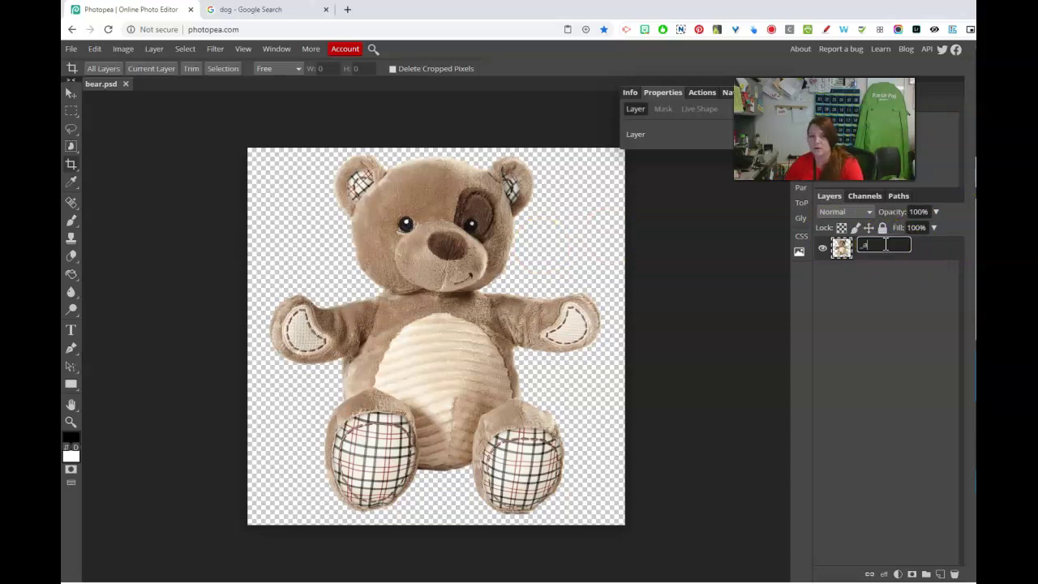
key(Return)
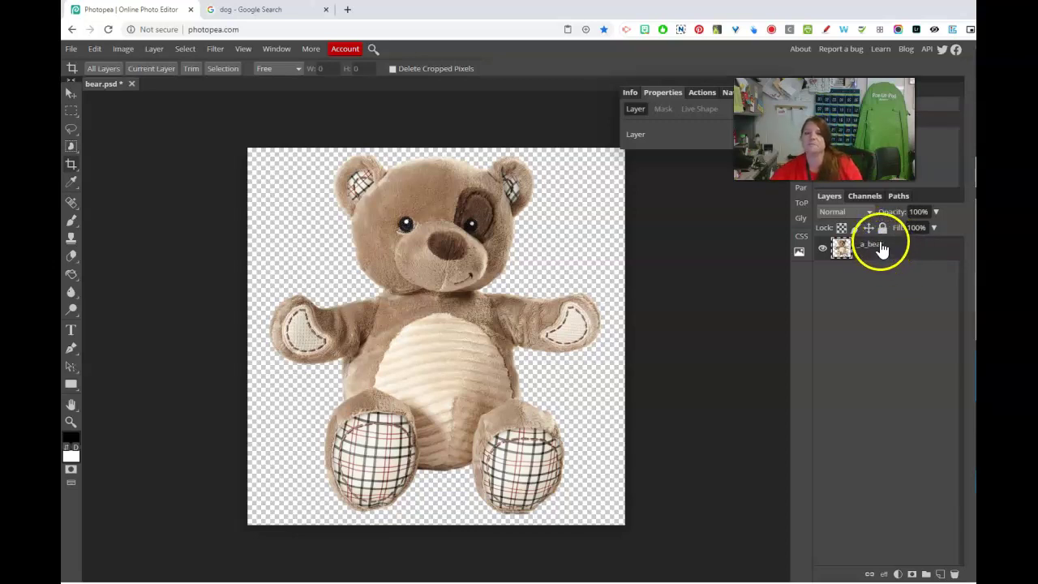
Step: Duplicate _a_bear and select the new _a_bear copy layer
right_click(923, 252)
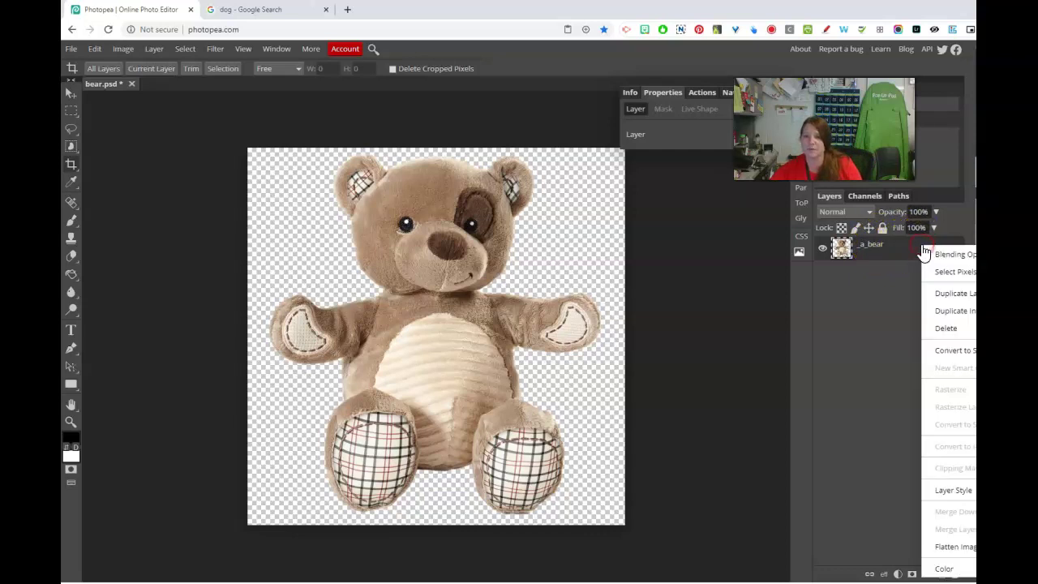
click(946, 293)
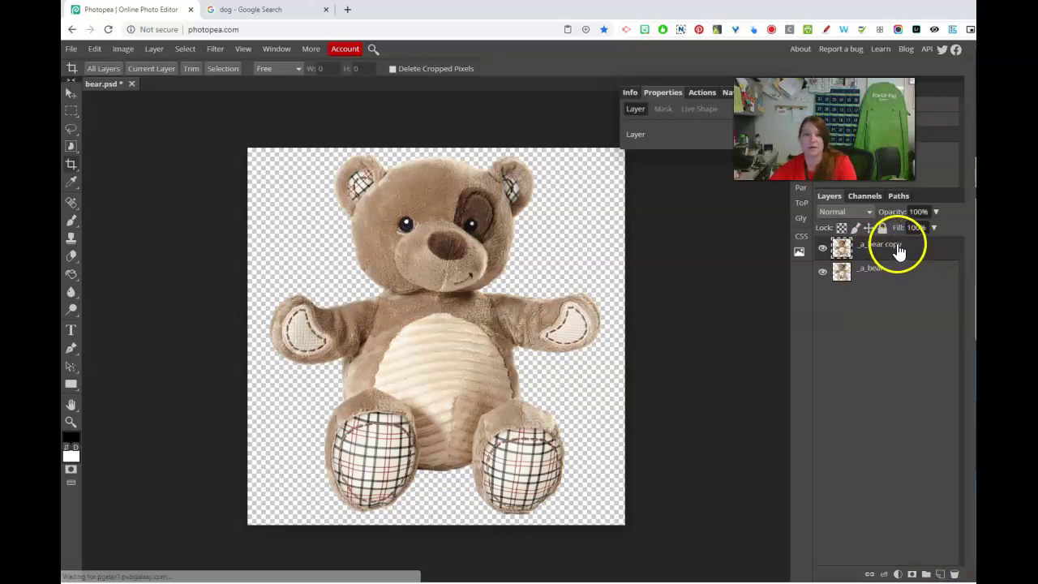
click(841, 250)
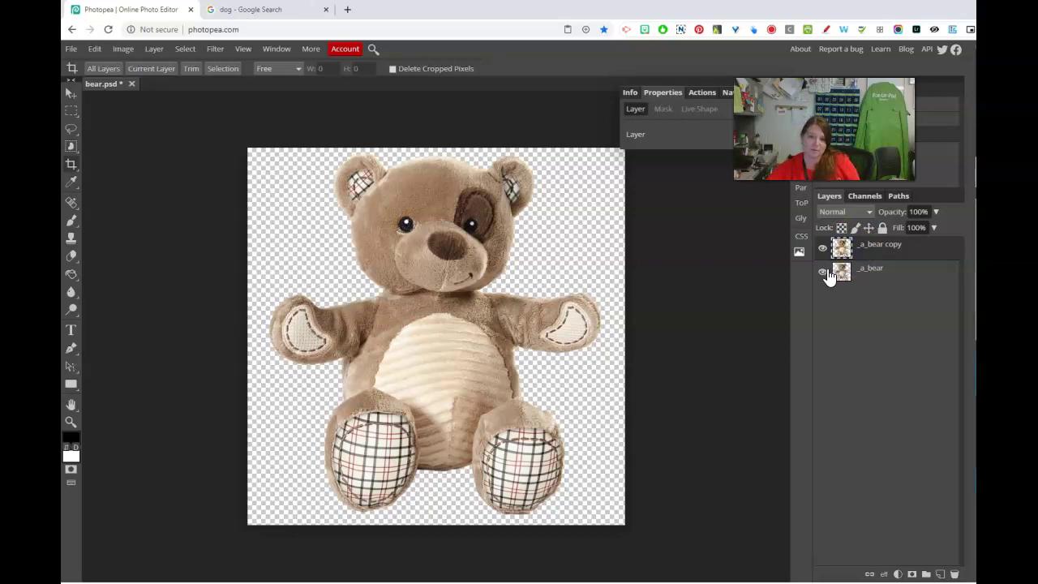
Step: Hide the original _a_bear and start a Puppet Warp on the copy, pinning arm and chest
click(823, 272)
click(169, 69)
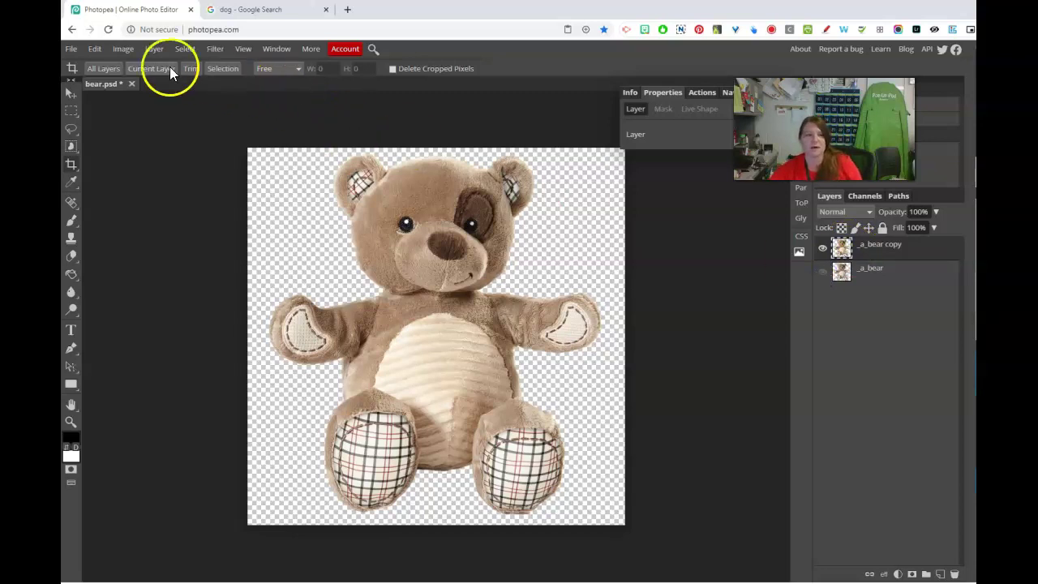
click(96, 50)
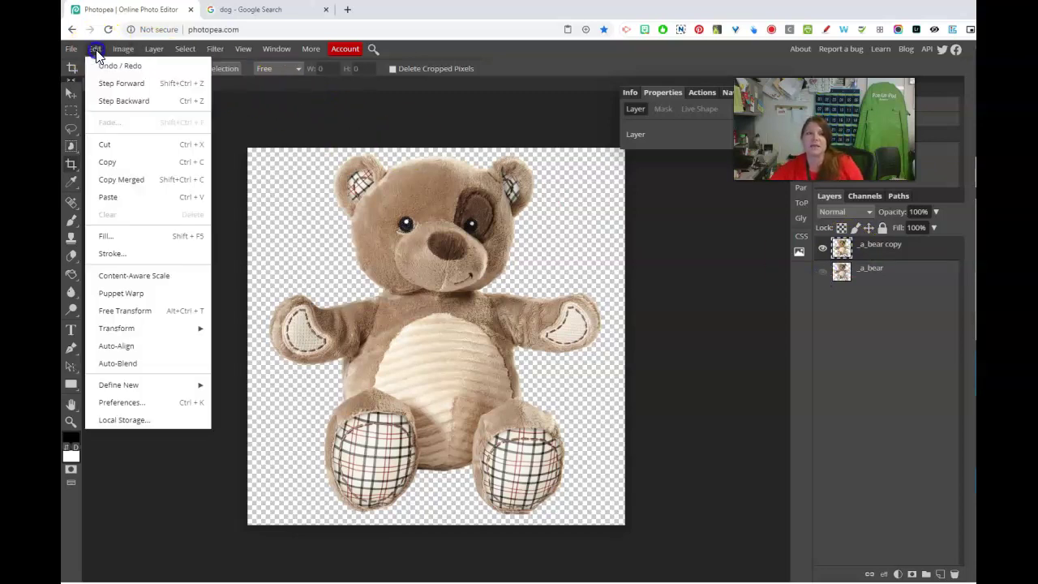
click(161, 297)
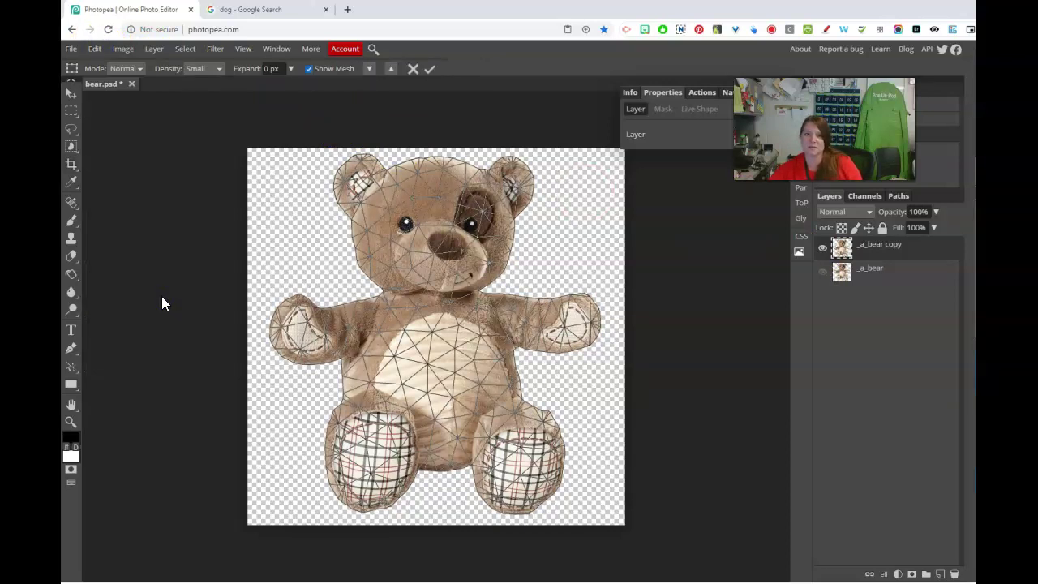
click(314, 300)
click(402, 329)
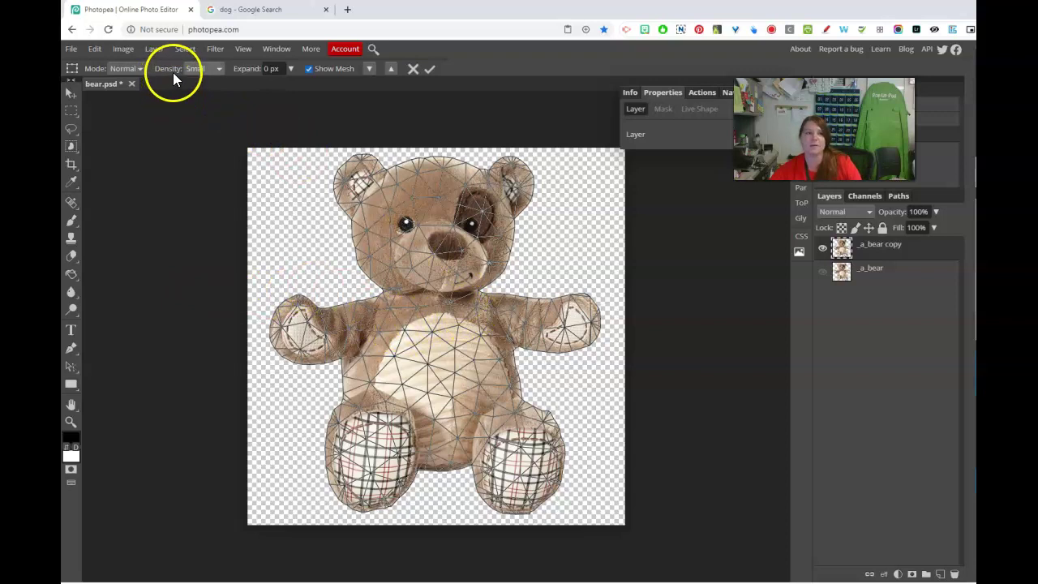
Step: Keep the warp mesh at Small density with 0 px expansion
click(199, 68)
click(201, 101)
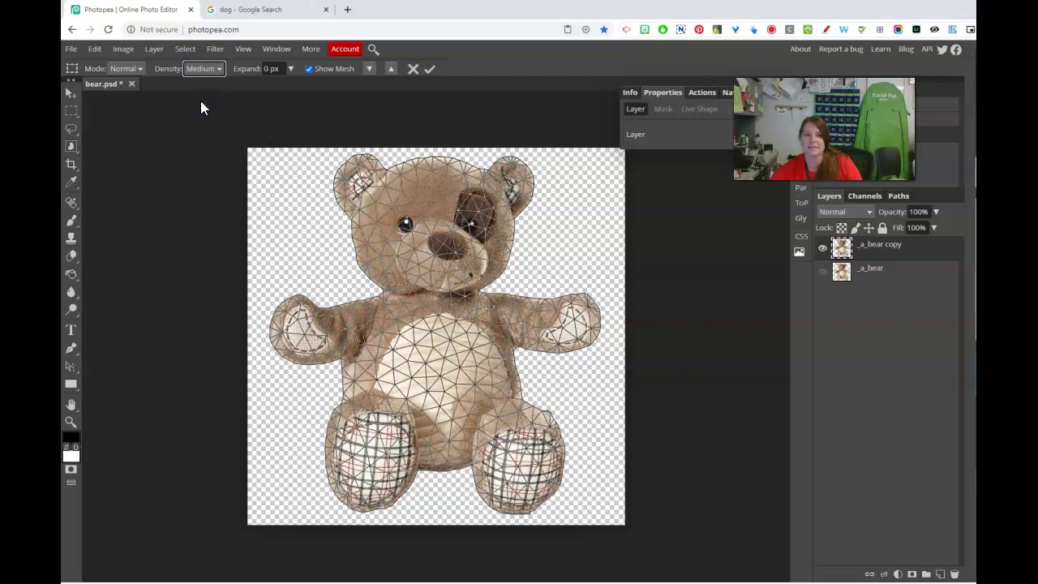
click(217, 70)
click(215, 85)
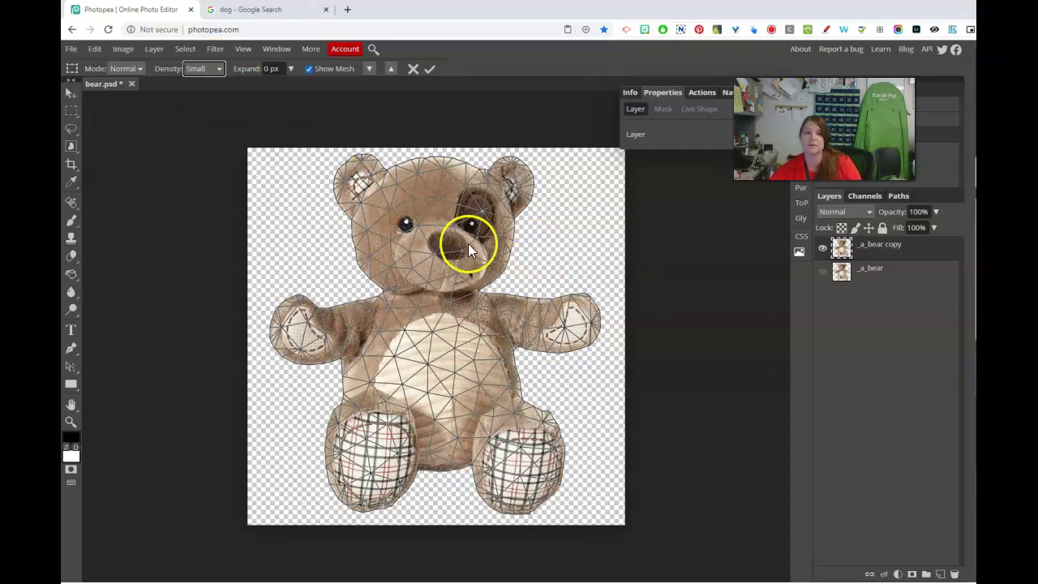
click(290, 68)
mouse_move(239, 84)
mouse_down()
mouse_move(246, 91)
mouse_move(238, 88)
mouse_up()
click(454, 44)
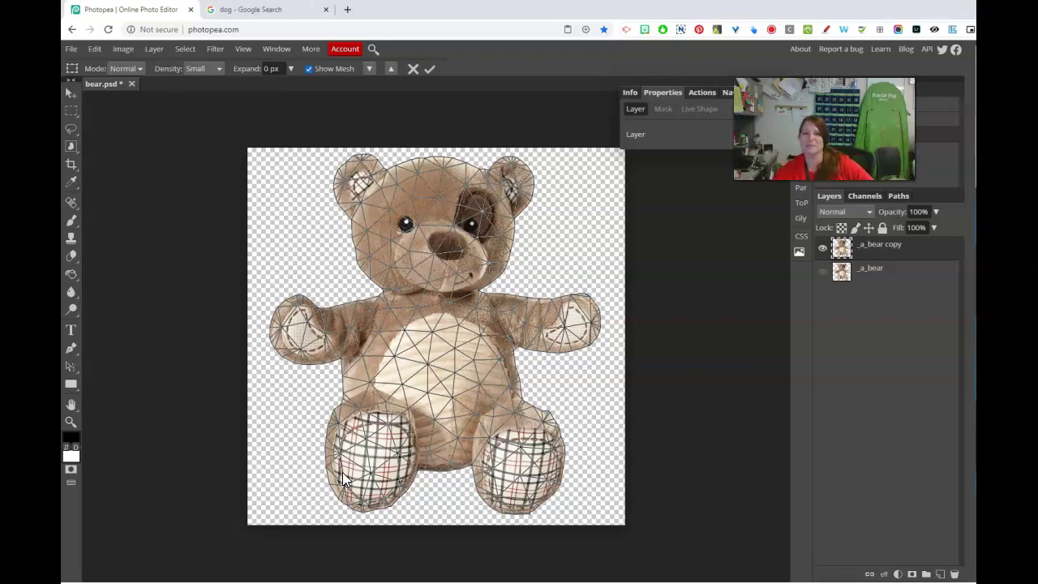
Step: Pin the bear's neck and both shoulders, then pin the left paw and lift it upward
drag(398, 343, 400, 291)
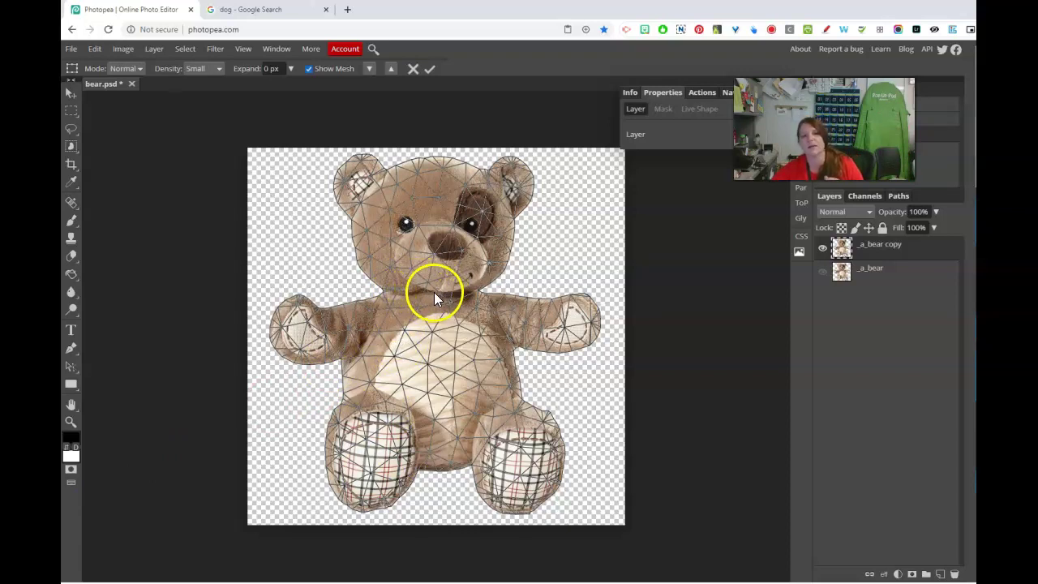
click(374, 319)
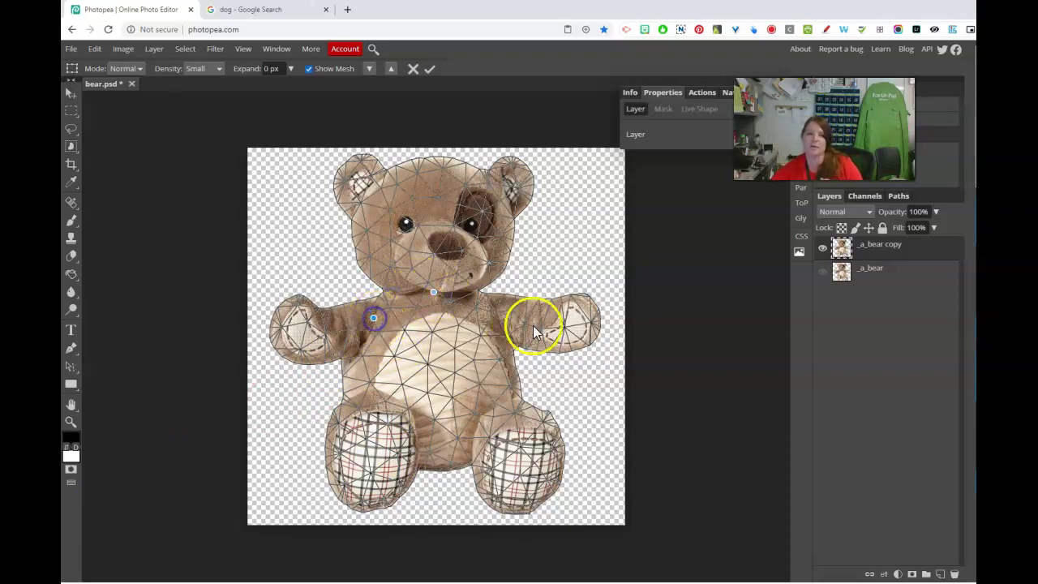
click(501, 320)
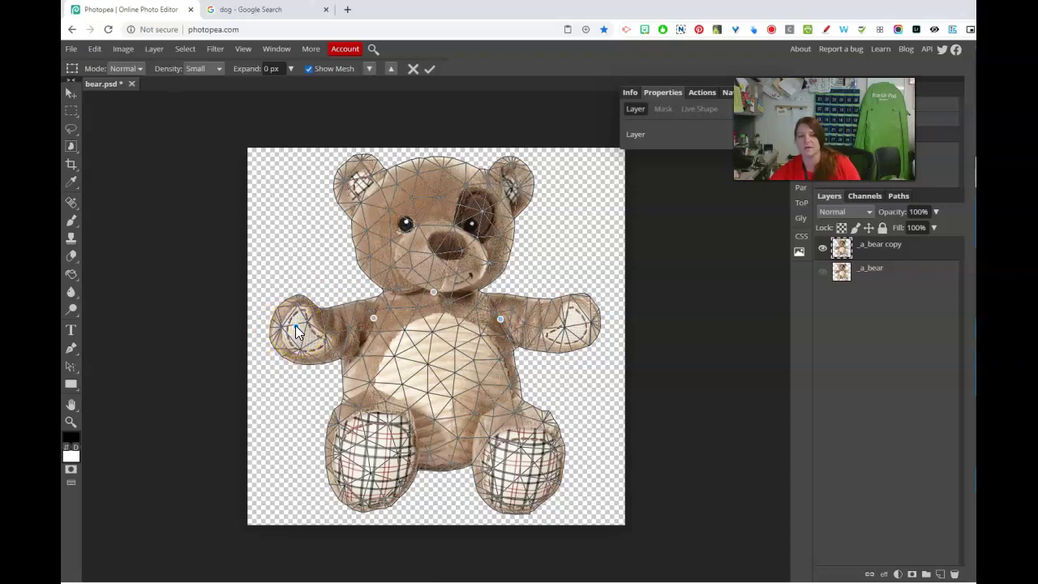
mouse_move(295, 326)
mouse_down()
mouse_move(304, 241)
mouse_move(296, 327)
mouse_move(315, 305)
mouse_move(309, 322)
mouse_up()
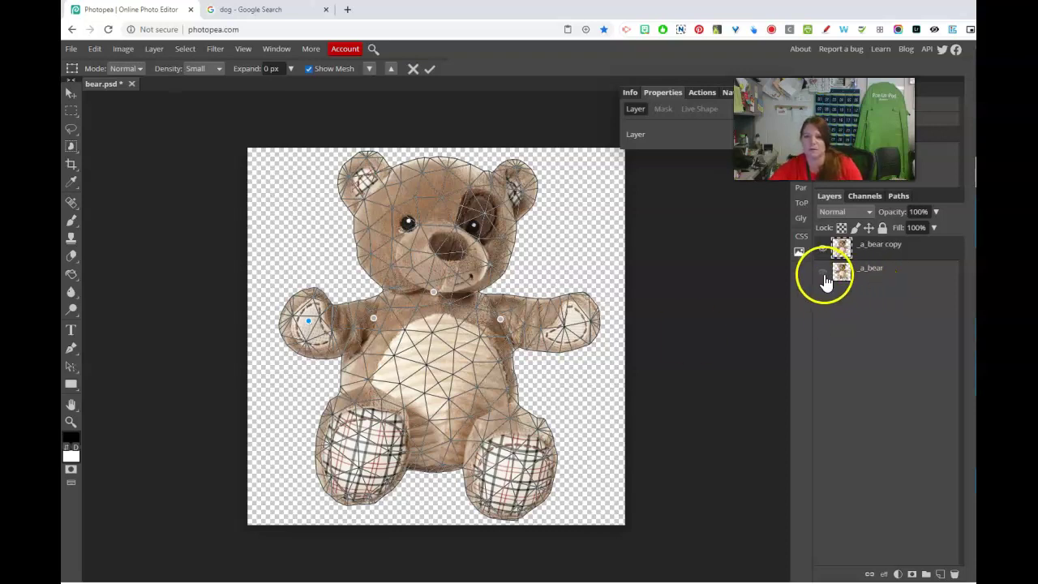
drag(308, 320, 312, 316)
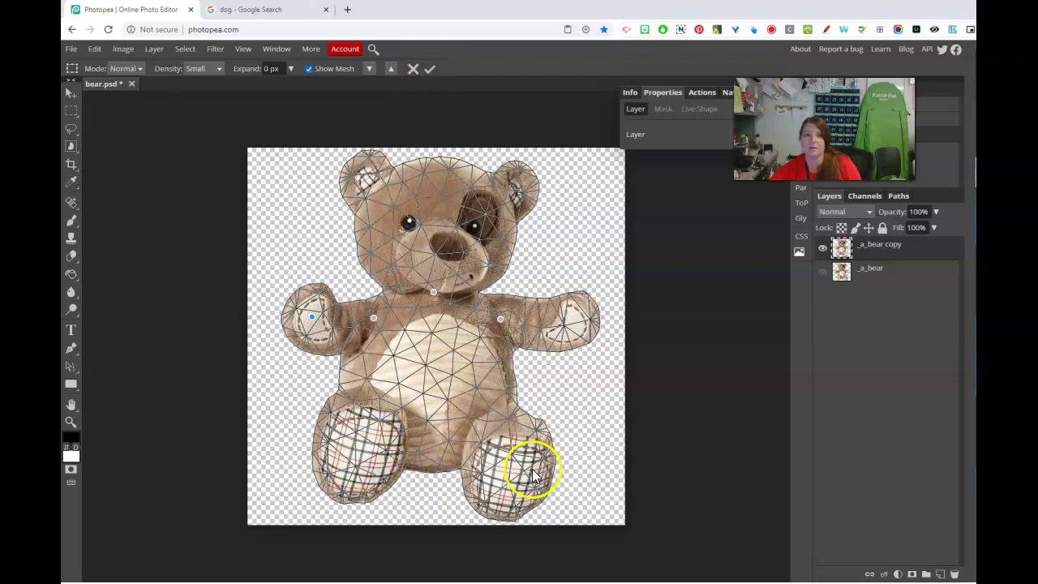
Step: Apply the puppet warp and compare the warped copy against the original bear
click(430, 69)
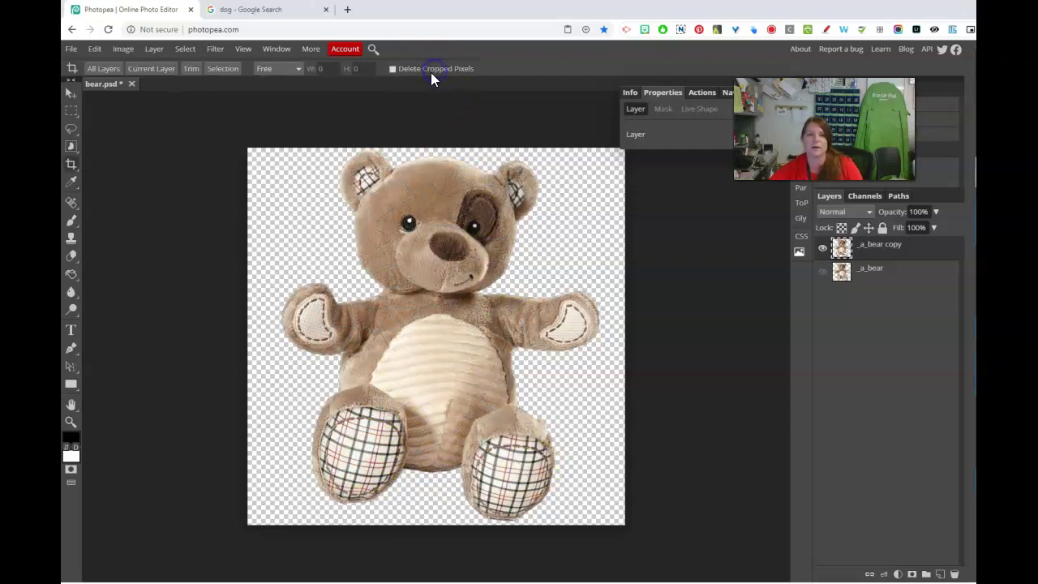
click(823, 271)
click(822, 249)
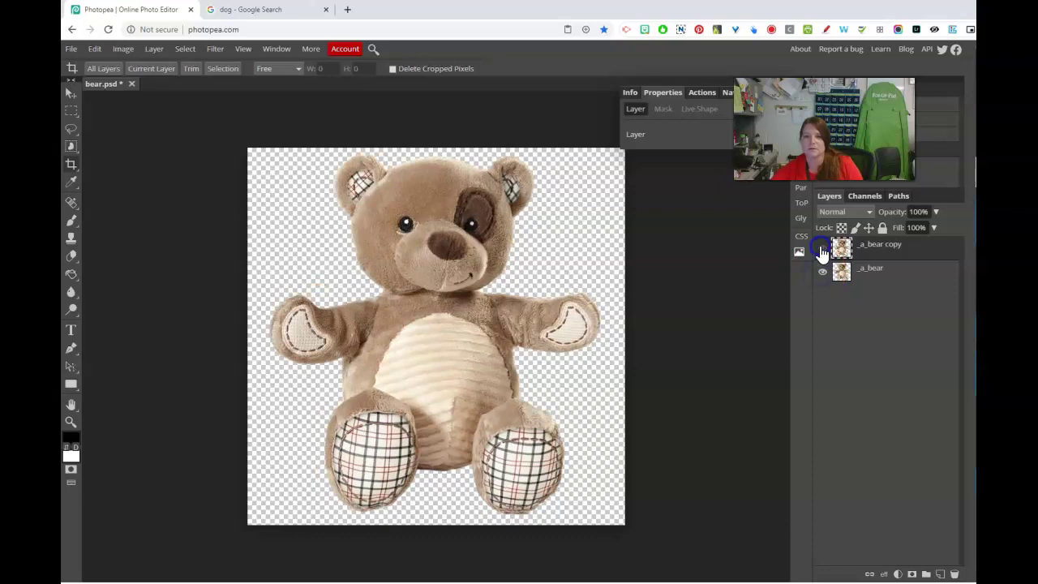
click(823, 273)
click(823, 248)
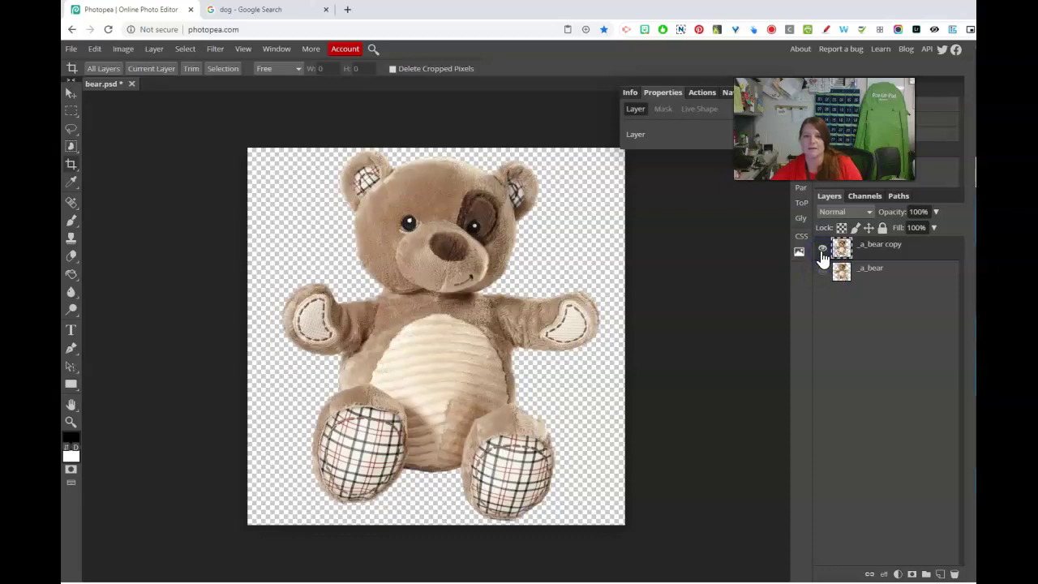
click(823, 272)
click(823, 250)
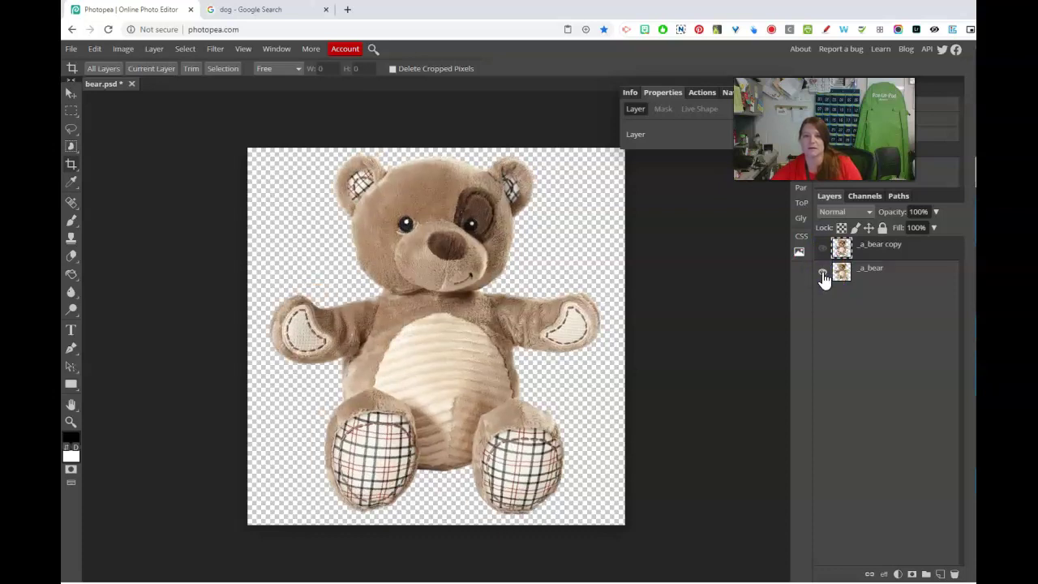
click(823, 249)
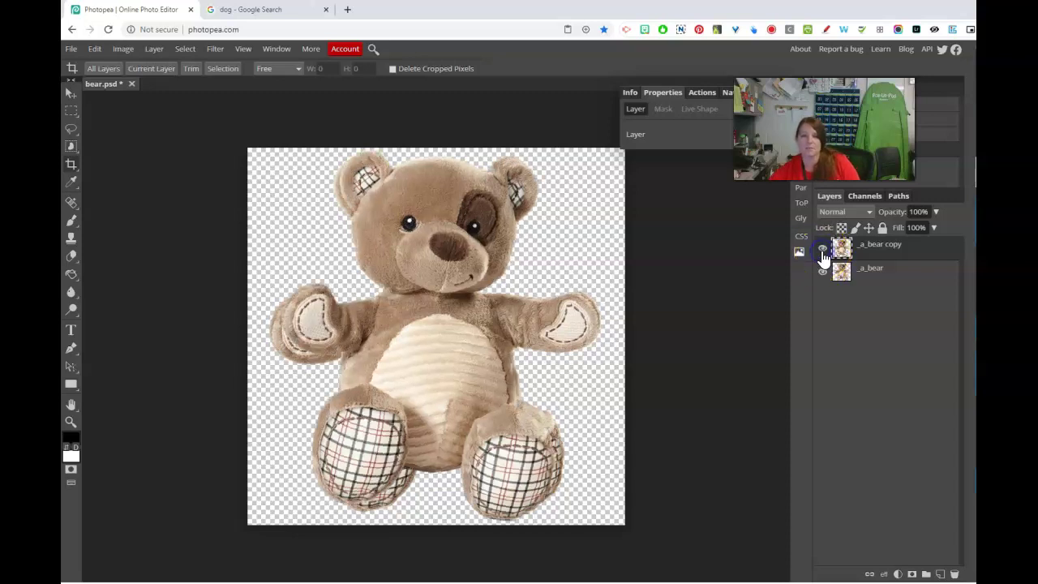
click(823, 250)
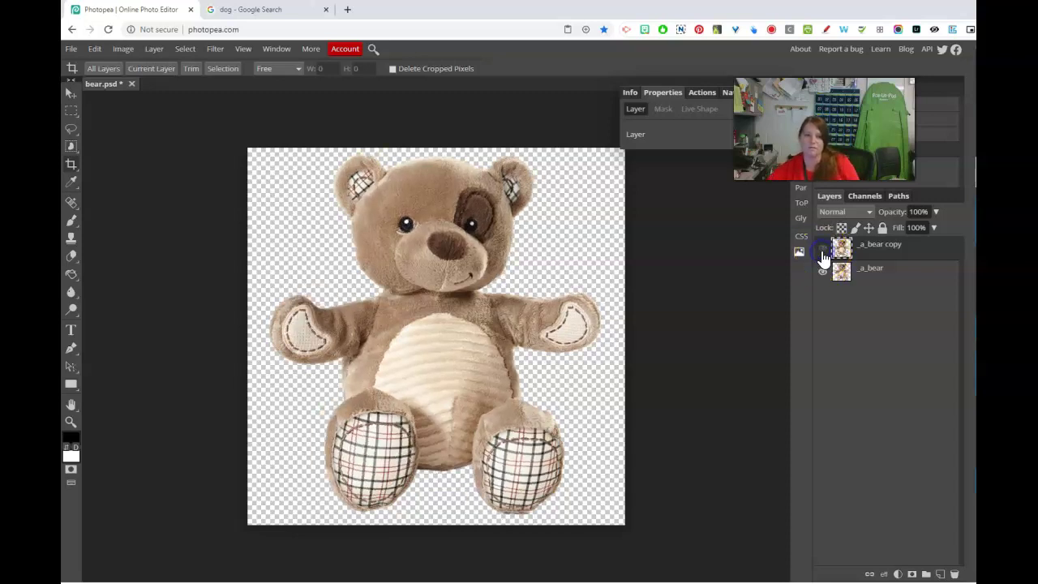
Step: Duplicate the original _a_bear and move _a_bear copy 2 to the top of the stack
click(864, 269)
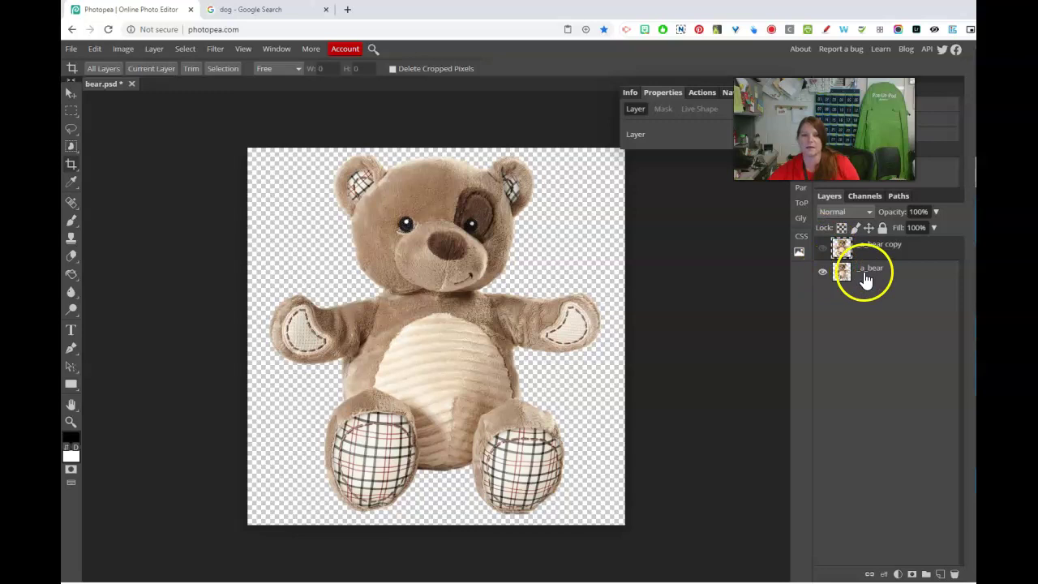
click(877, 253)
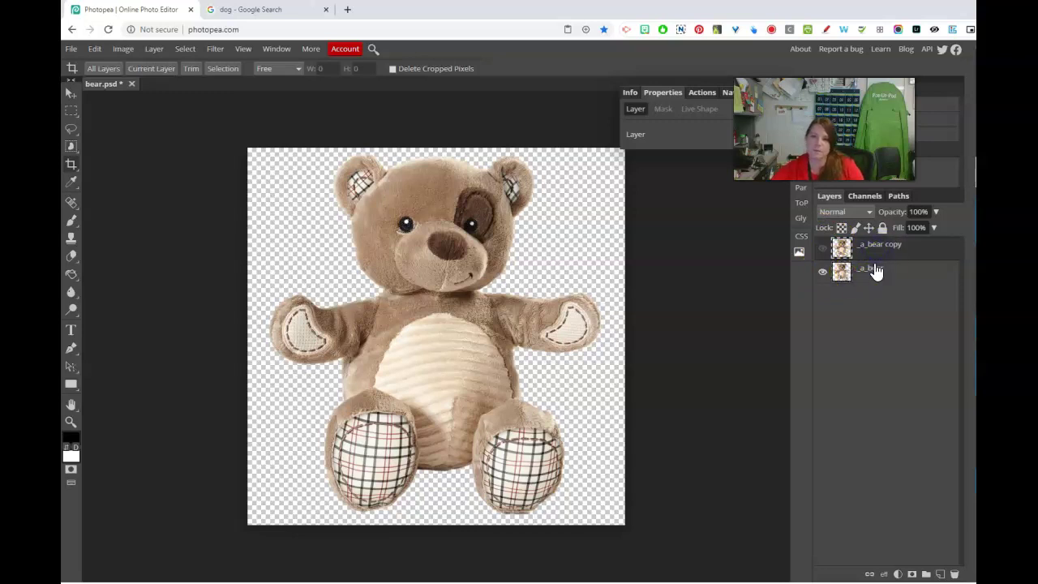
click(876, 270)
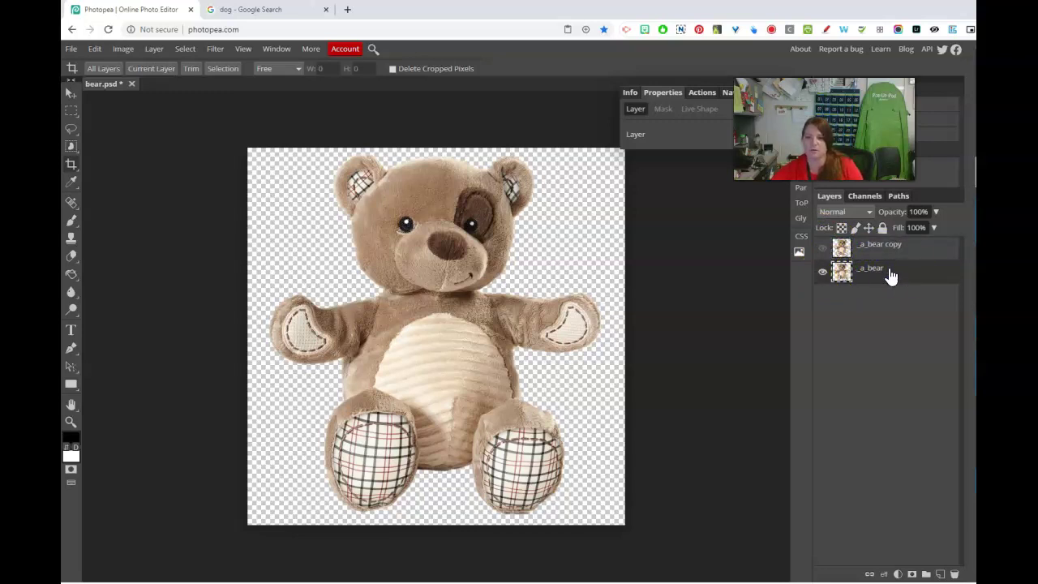
right_click(890, 276)
click(933, 295)
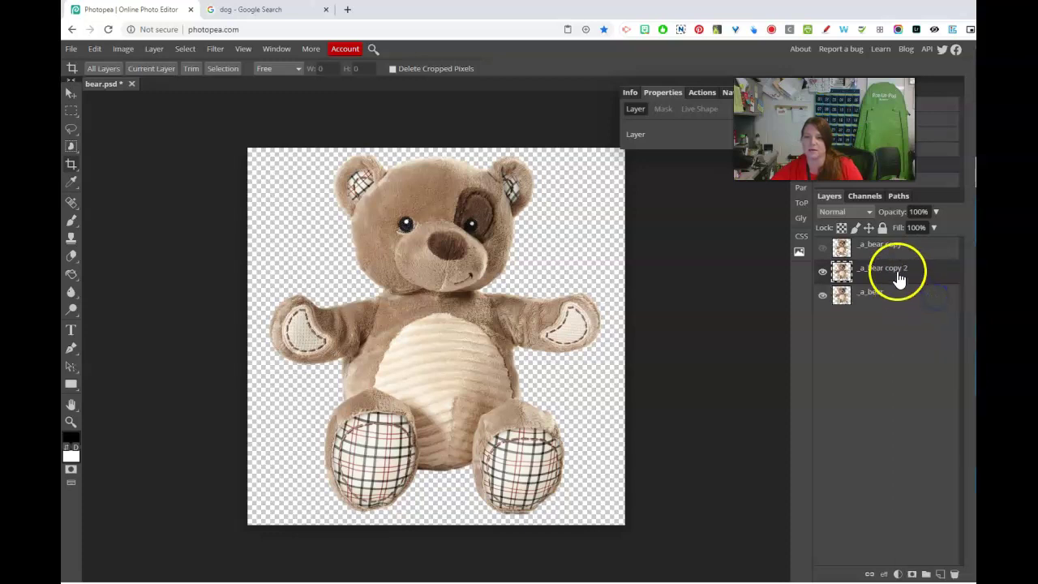
drag(899, 279, 899, 247)
click(823, 271)
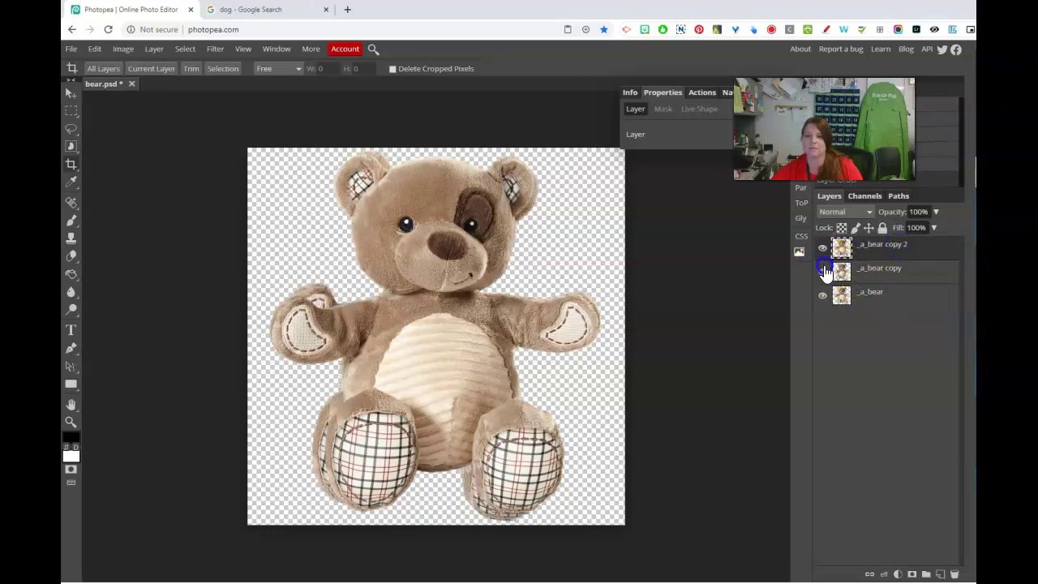
Step: Create _a_bear copy 3 and hide all other bear layers
click(867, 266)
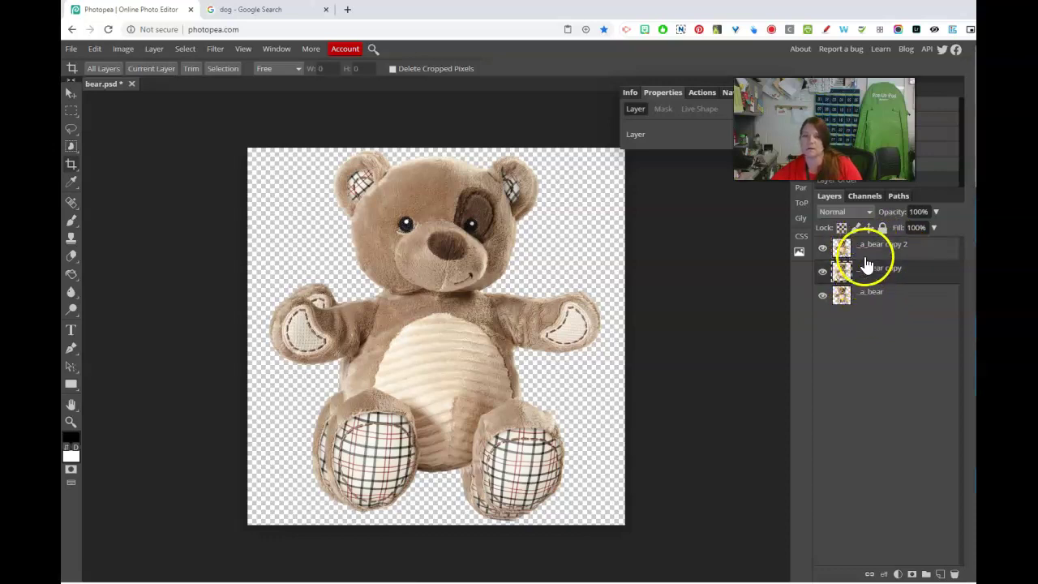
drag(895, 254, 940, 573)
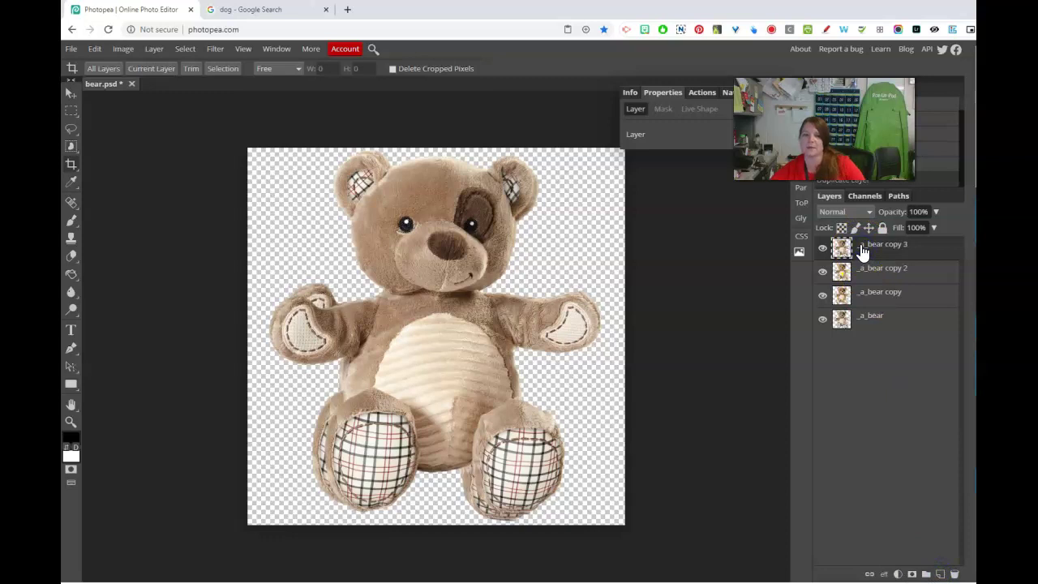
click(822, 319)
click(824, 294)
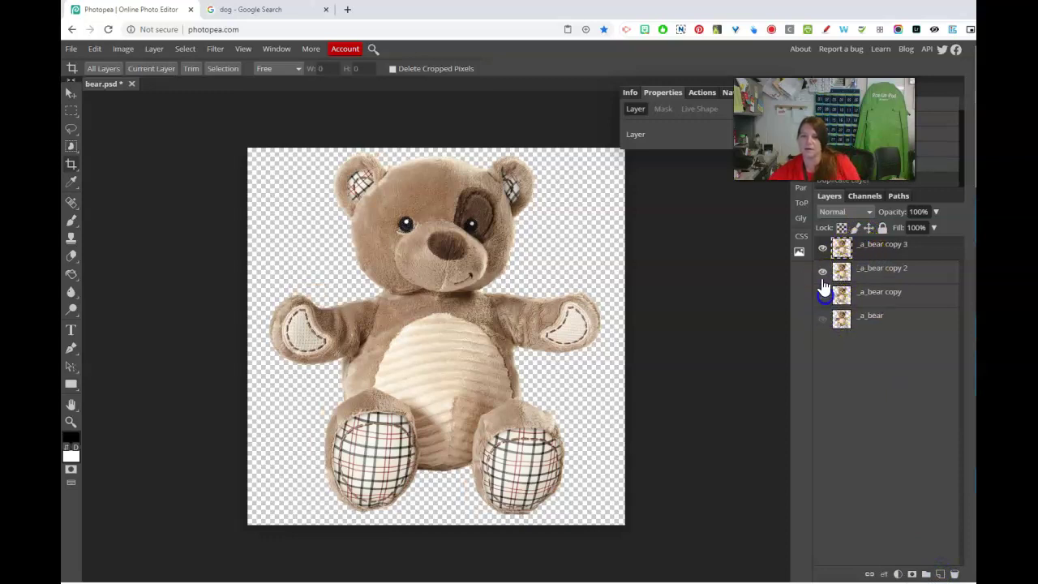
click(821, 276)
Step: Start a Puppet Warp on _a_bear copy 3, pinning neck, both shoulders and the left arm
click(95, 49)
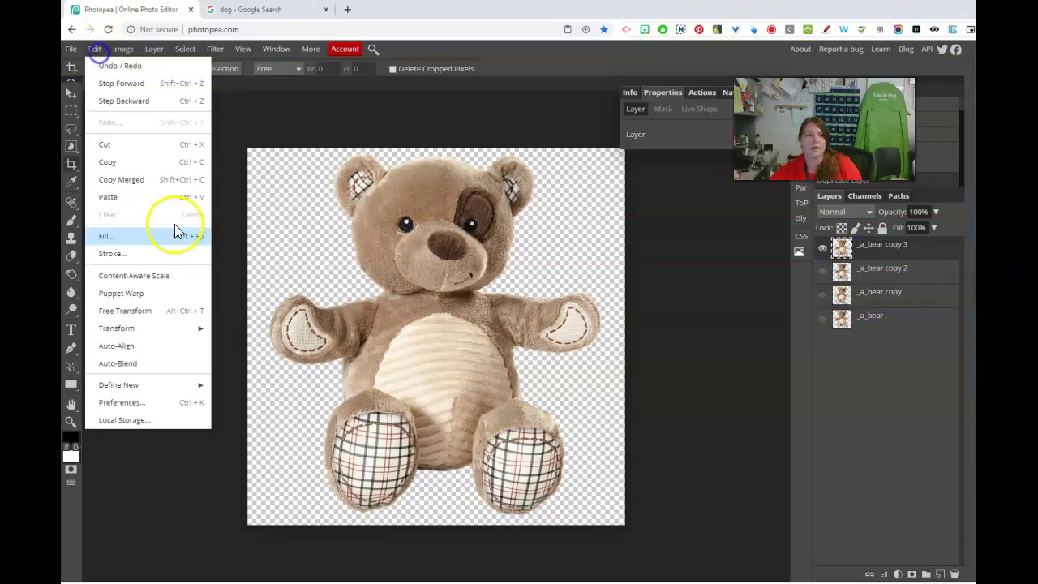
click(173, 292)
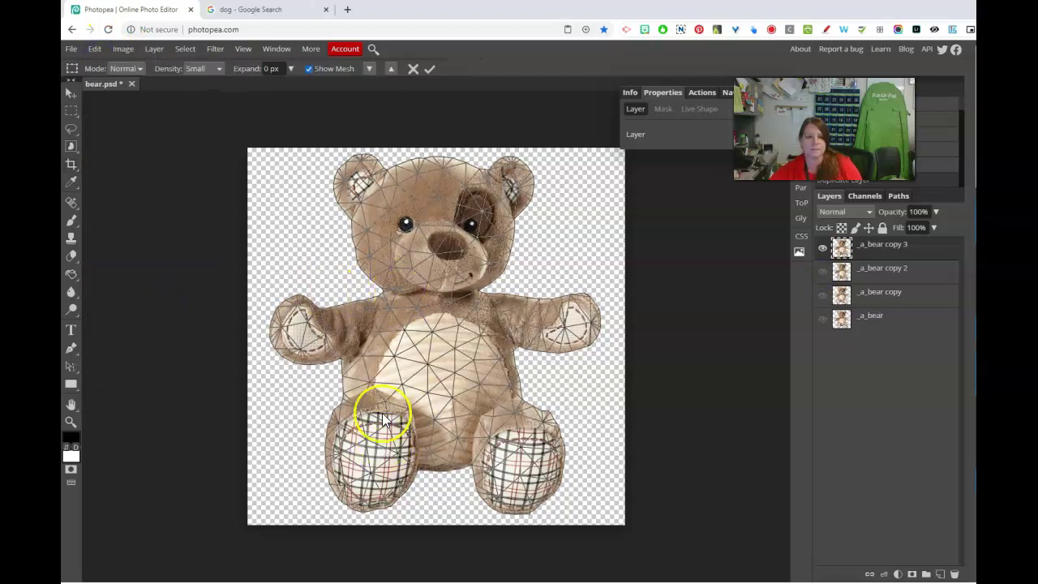
click(436, 289)
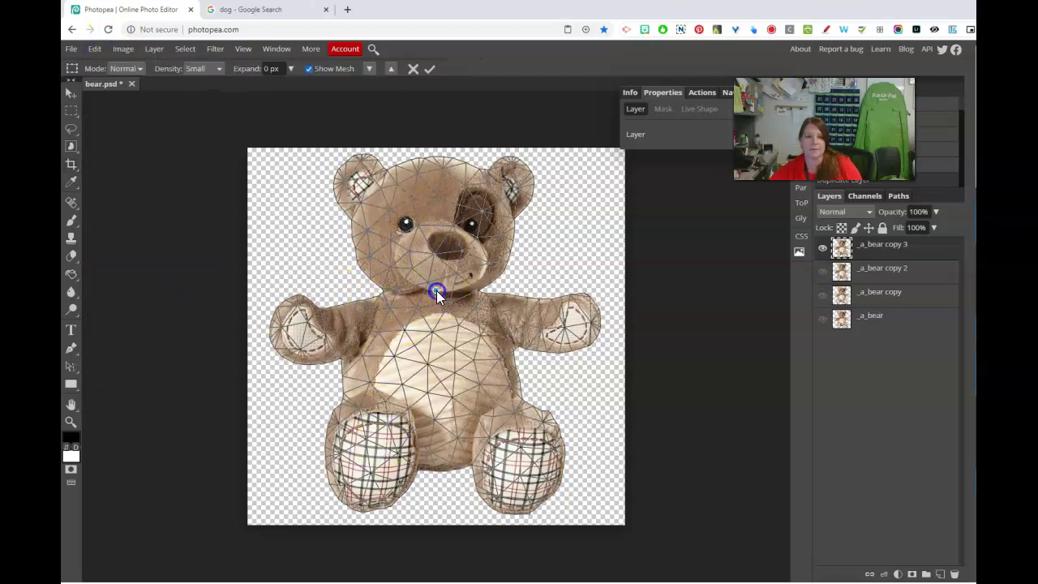
click(379, 316)
click(323, 321)
click(508, 316)
Step: Bend the left arm downward, apply the warp, and show only the original _a_bear
drag(324, 321, 324, 330)
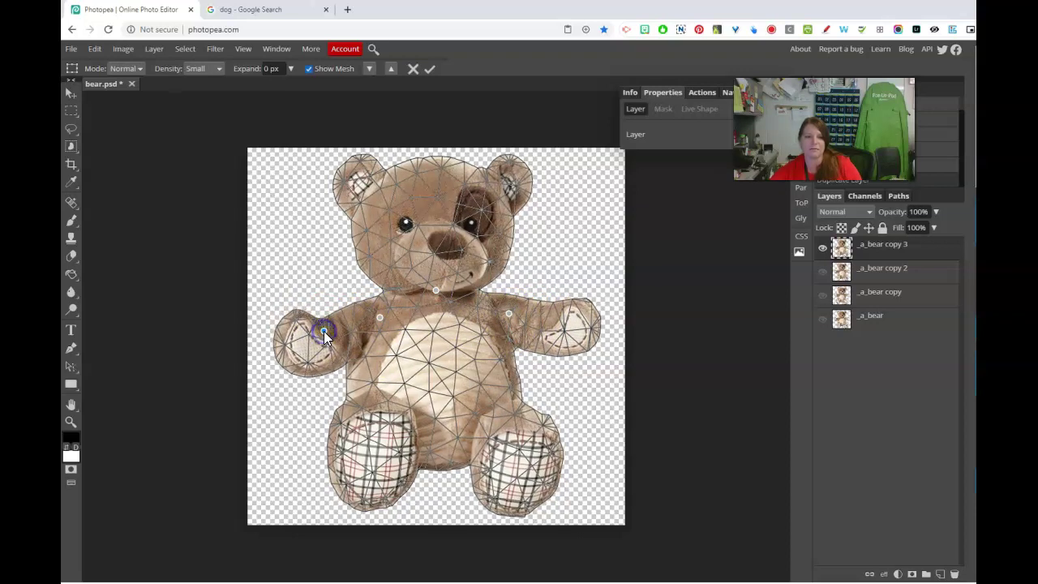
click(426, 70)
click(822, 248)
click(824, 319)
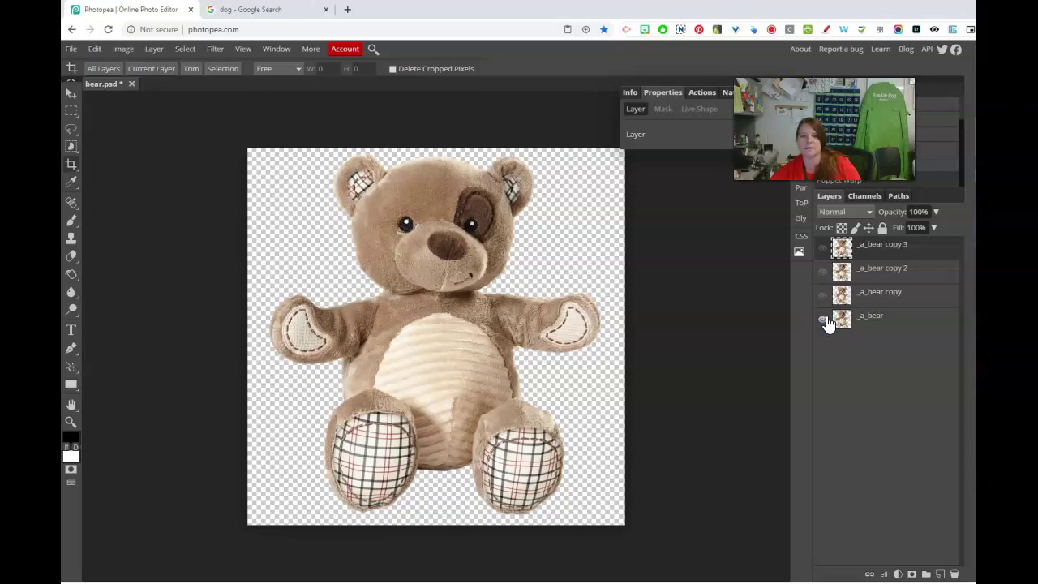
click(823, 297)
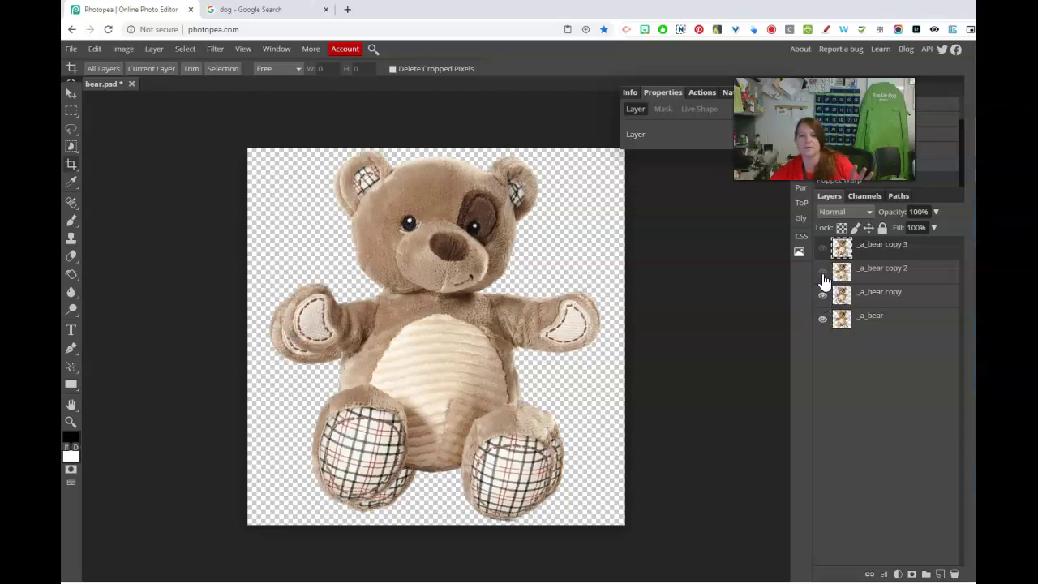
click(823, 274)
click(822, 249)
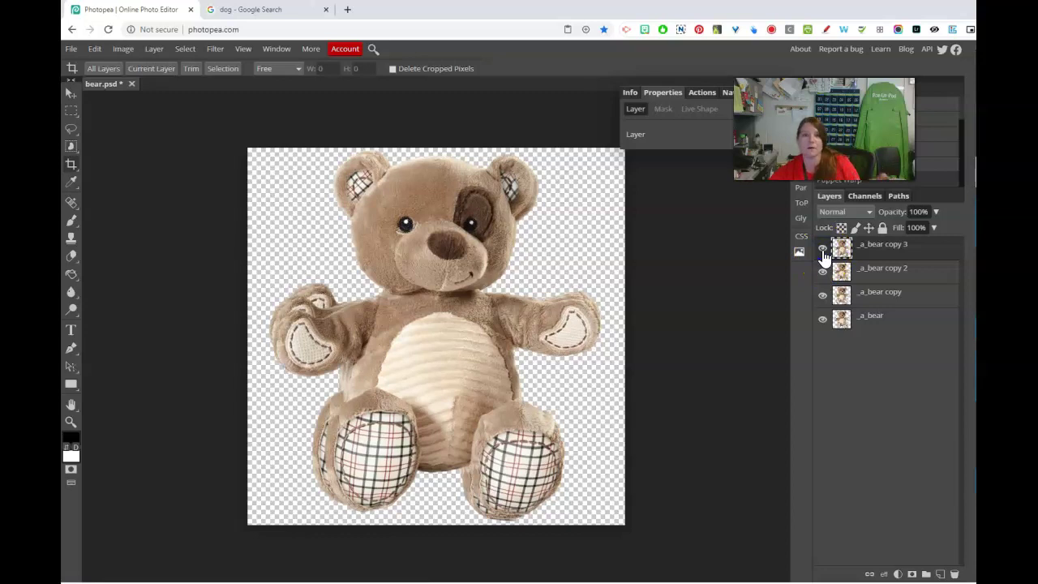
click(896, 297)
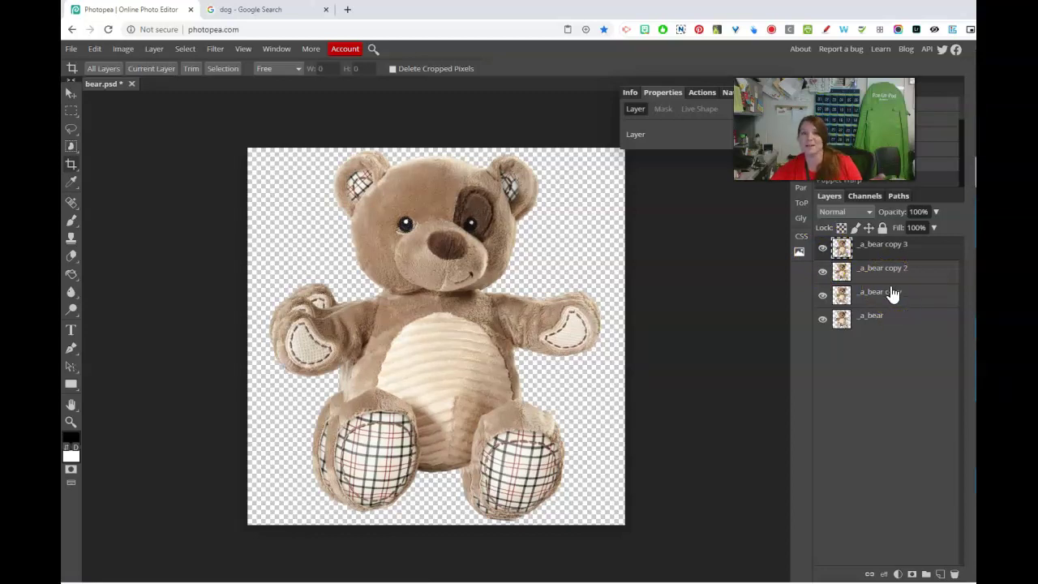
Step: Open the GIF export settings via File > Export as
click(76, 49)
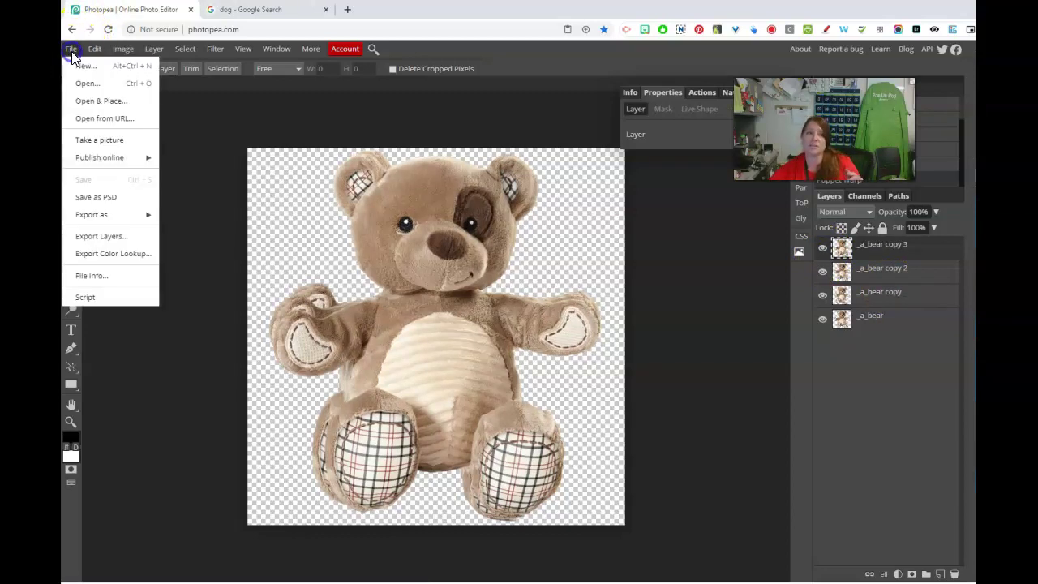
click(104, 188)
mouse_move(106, 213)
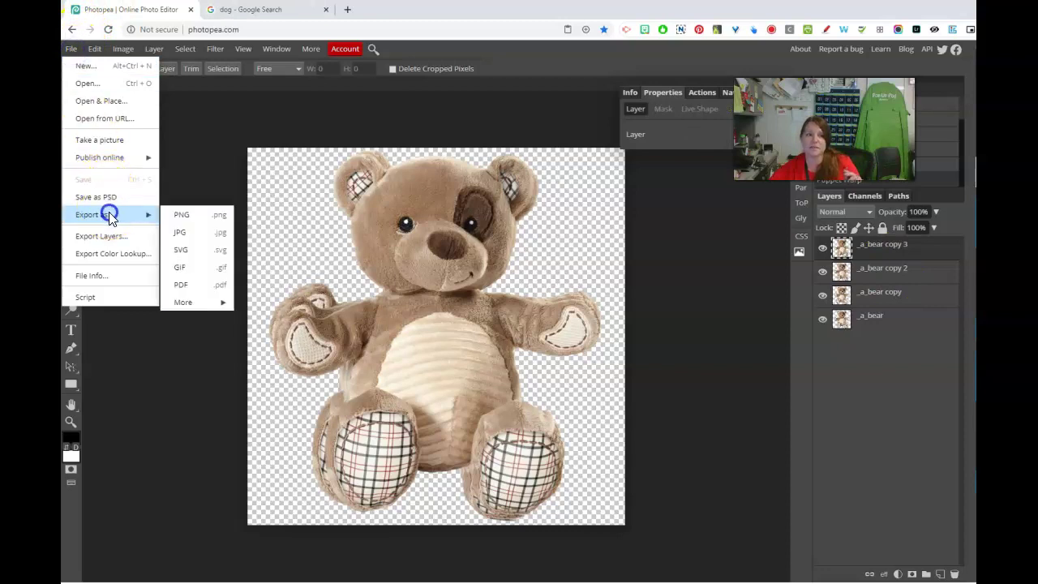
click(210, 276)
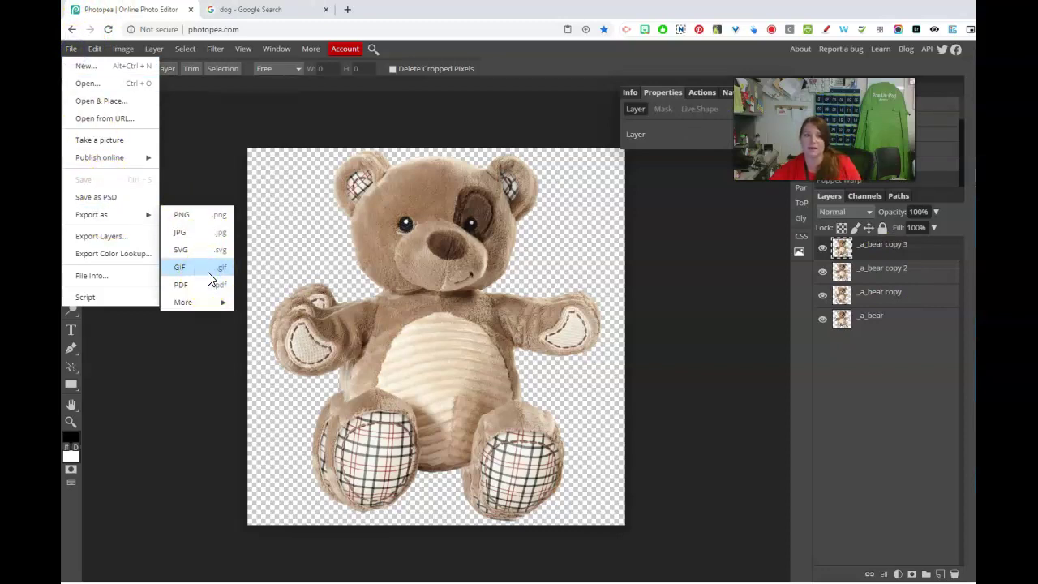
click(213, 272)
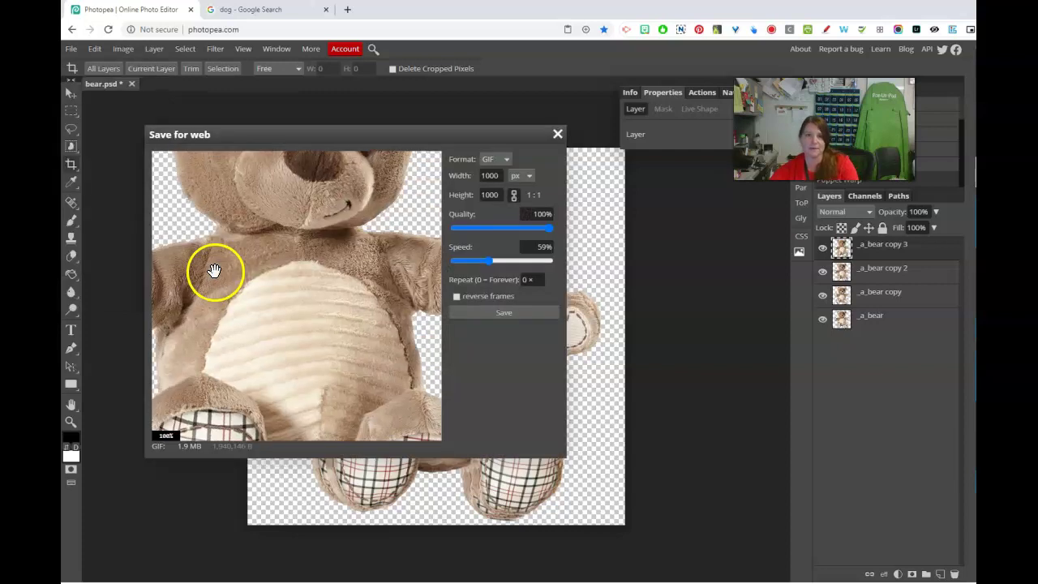
scroll(281, 290, down, 3)
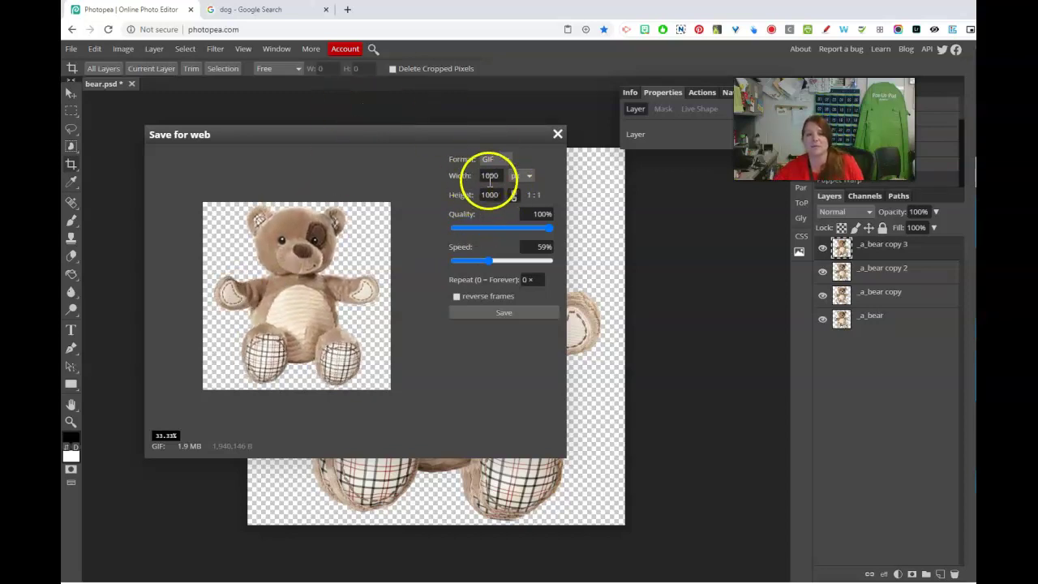
Step: Set the GIF size to 300 × 300 px
drag(443, 176, 481, 180)
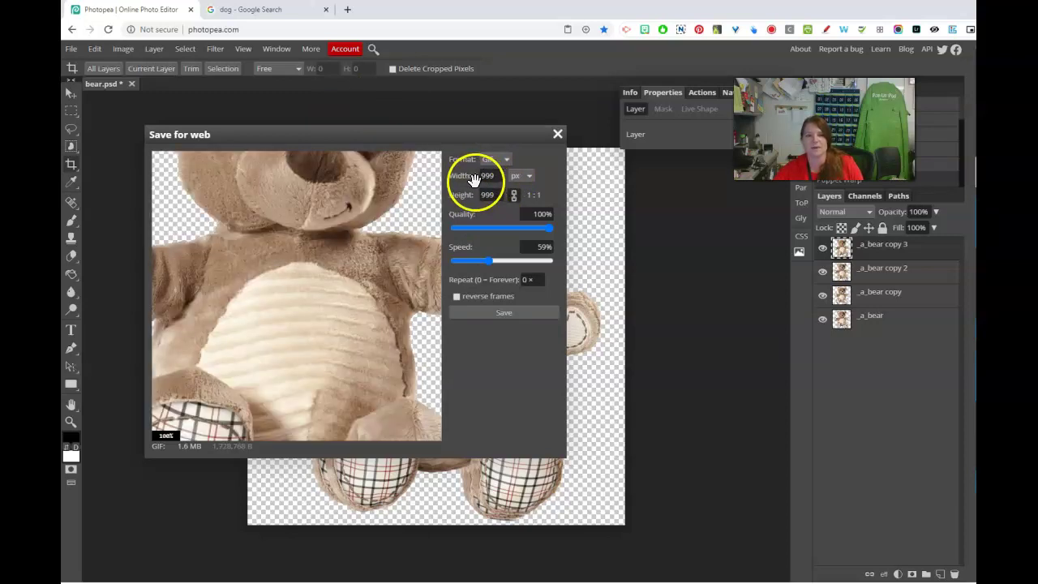
click(429, 173)
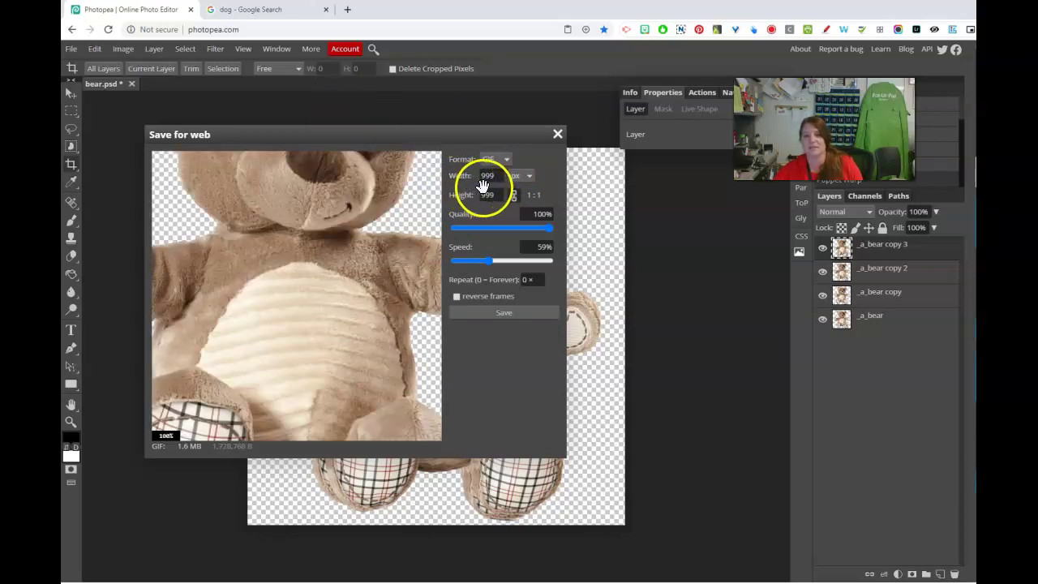
mouse_move(492, 178)
mouse_down()
mouse_move(491, 169)
mouse_move(477, 177)
mouse_up()
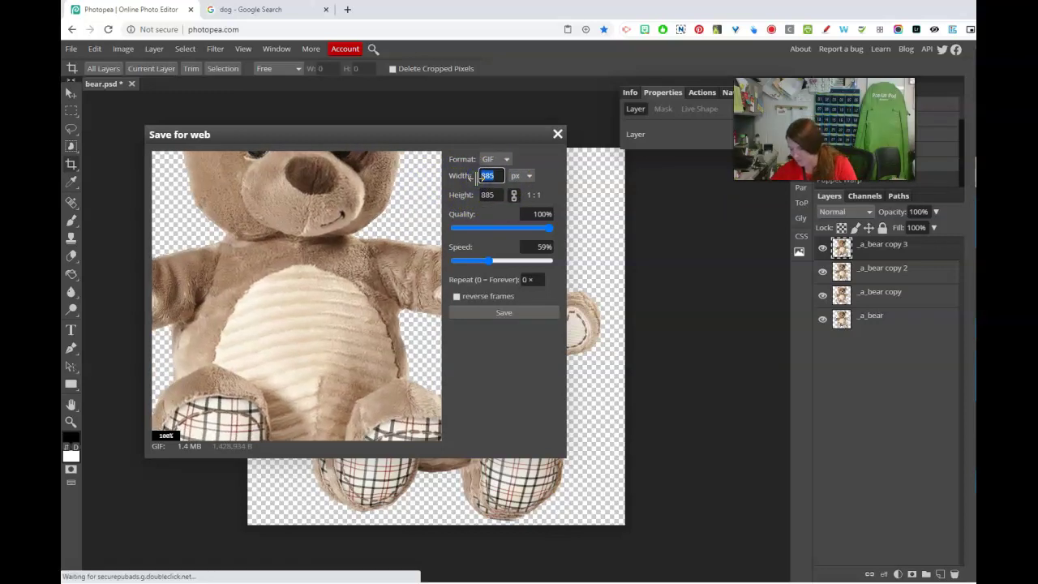
text(300)
click(496, 197)
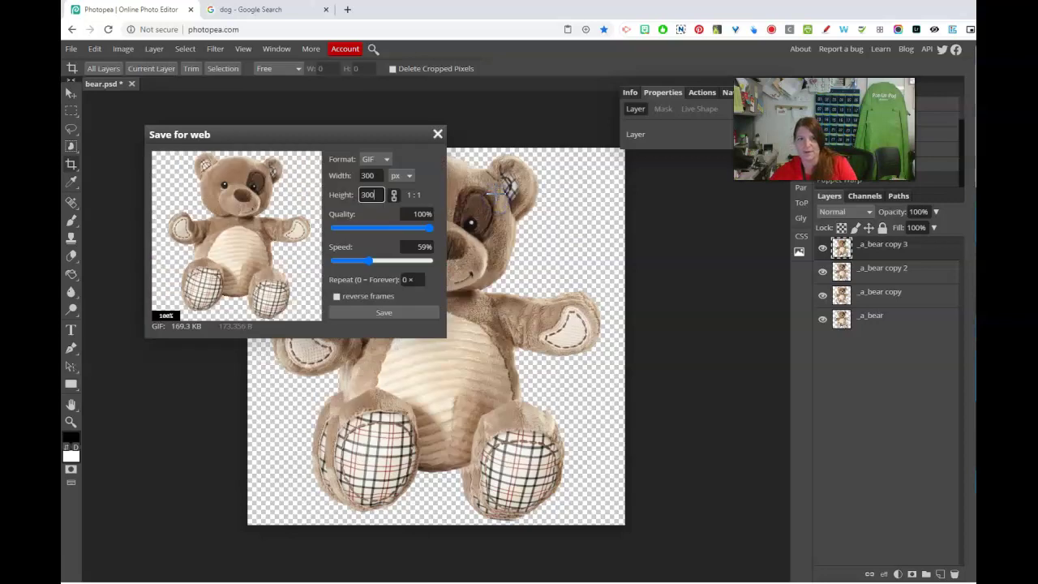
Step: Raise the animation speed to 74% and save the GIF
drag(344, 143, 361, 142)
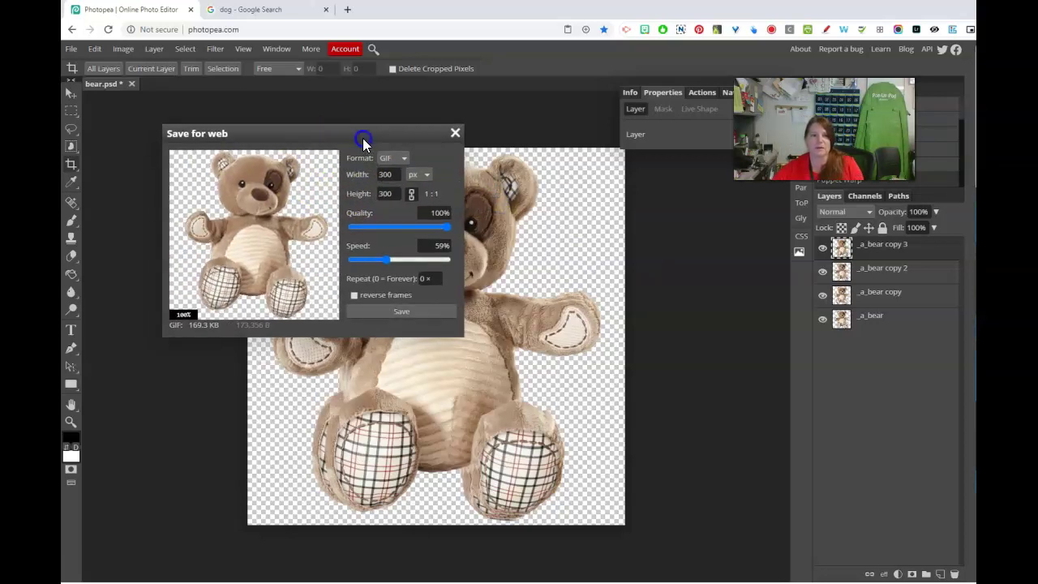
click(385, 259)
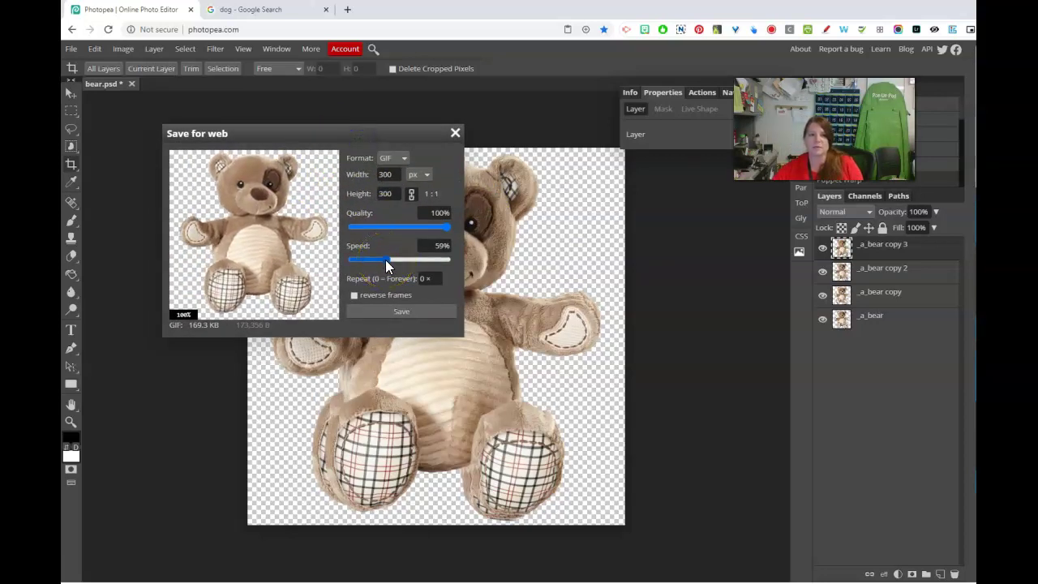
mouse_move(385, 259)
mouse_down()
mouse_move(408, 258)
mouse_move(392, 260)
mouse_up()
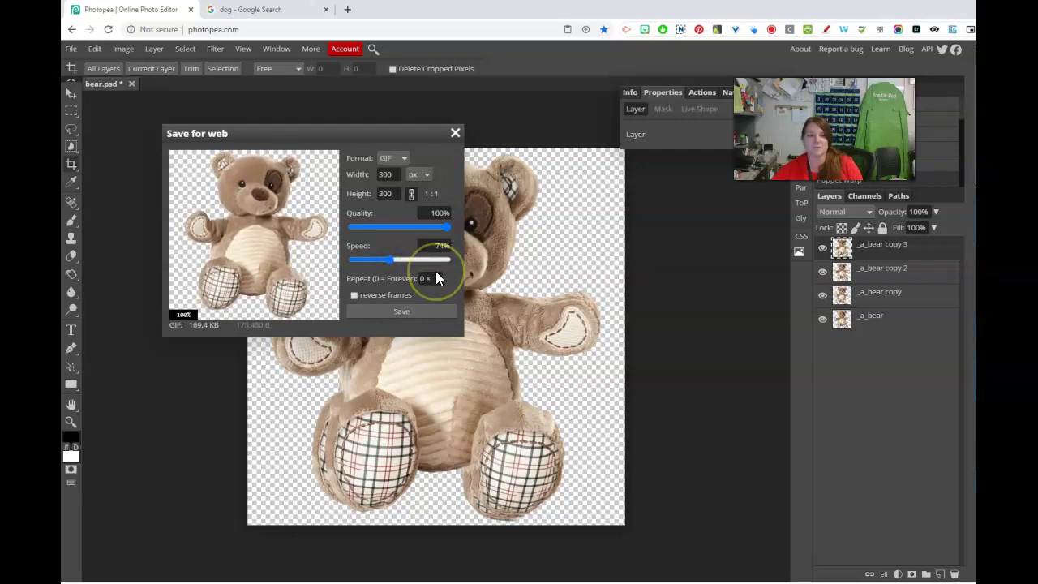
click(403, 309)
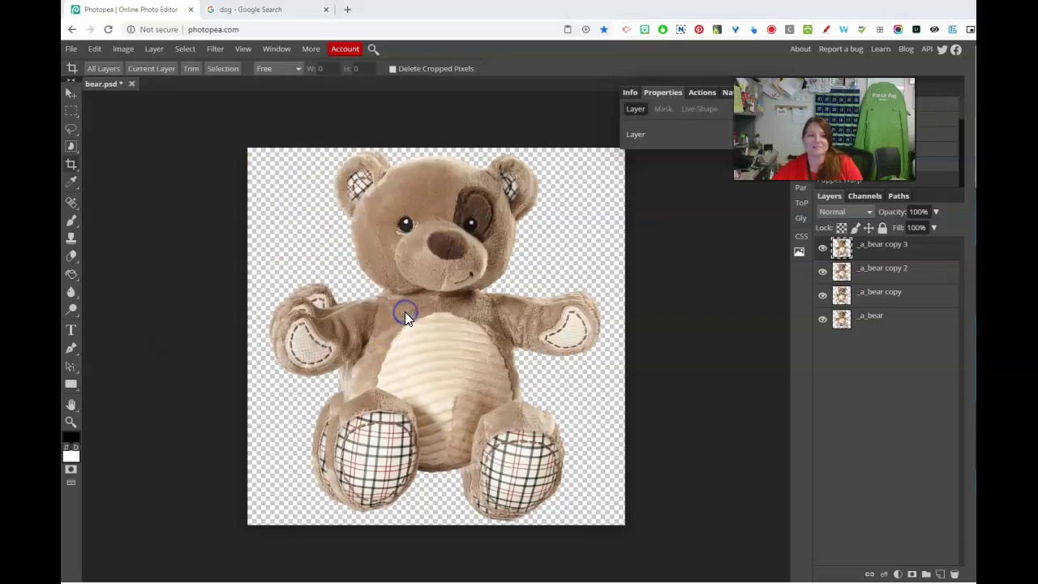
Step: Save the animation as bearanimated.gif, preview it in Photos, then close the viewer
text(be)
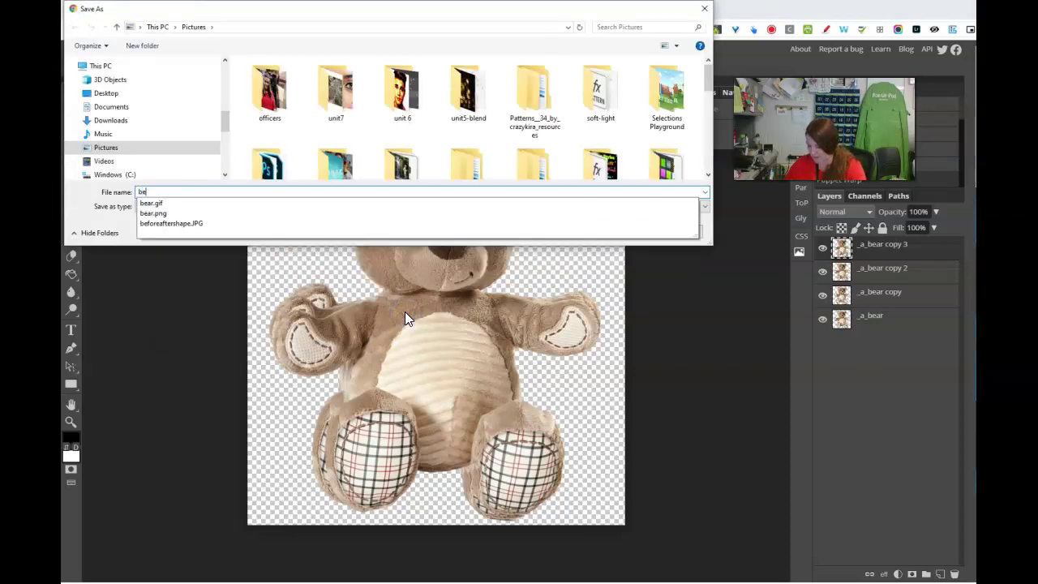
text(aranimated)
key(Return)
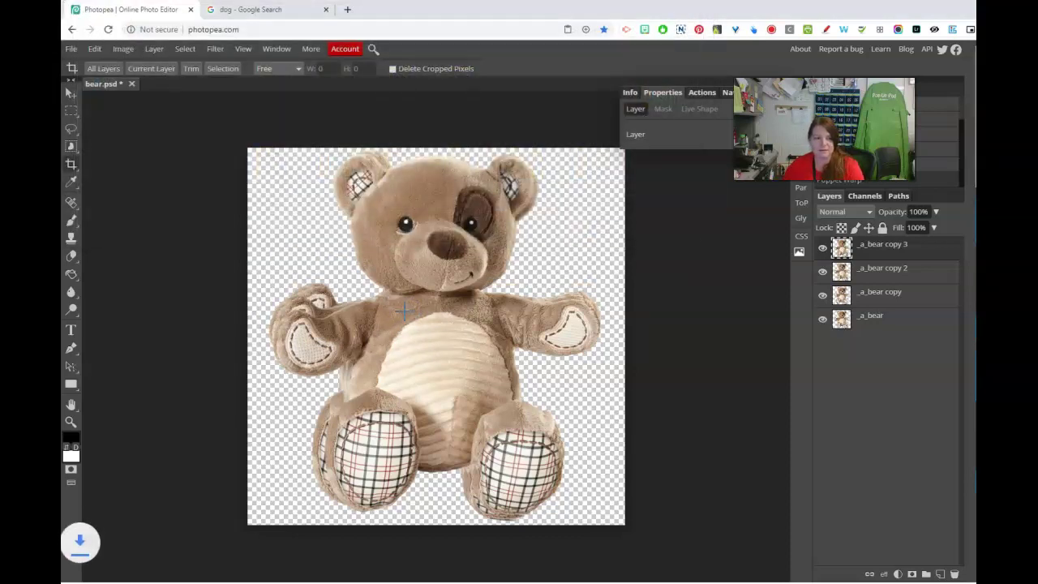
click(445, 206)
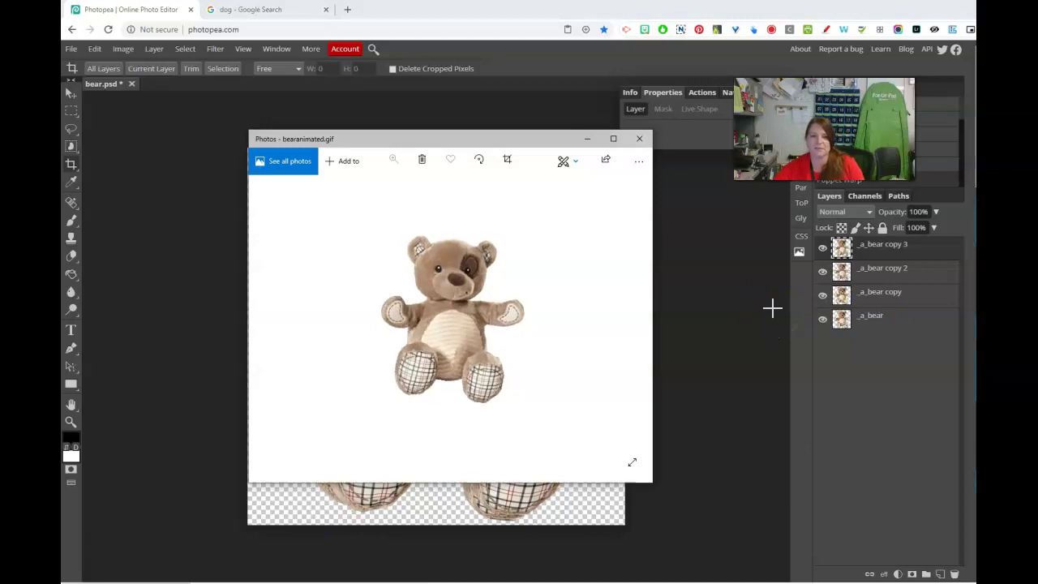
click(640, 140)
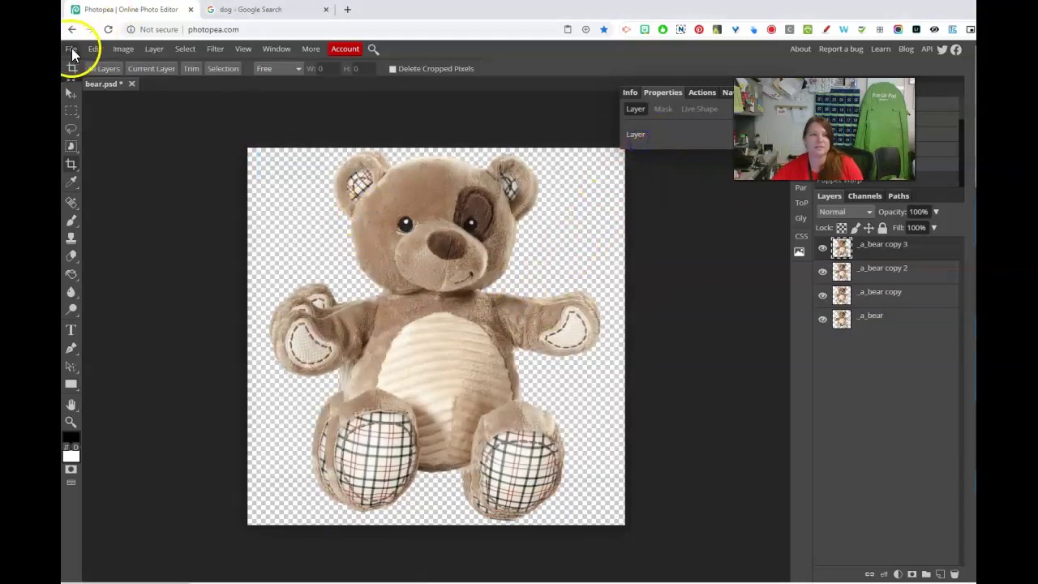
Step: Open WIN_20200410_15_55_14_Pro from Pictures > Camera Roll as a new document
click(71, 48)
click(98, 85)
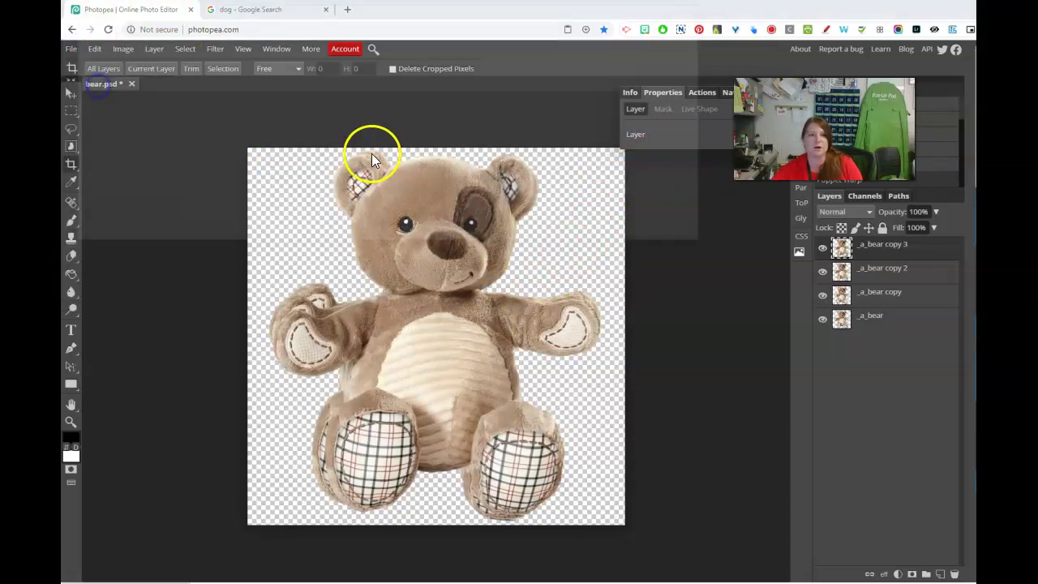
scroll(507, 146, down, 1)
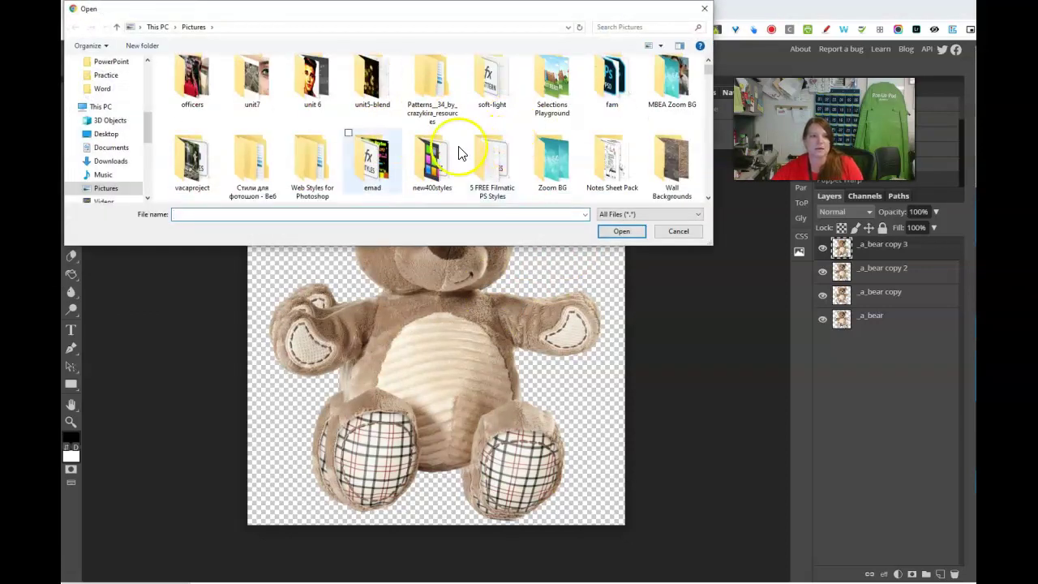
scroll(128, 155, up, 1)
scroll(128, 152, down, 1)
scroll(128, 154, down, 1)
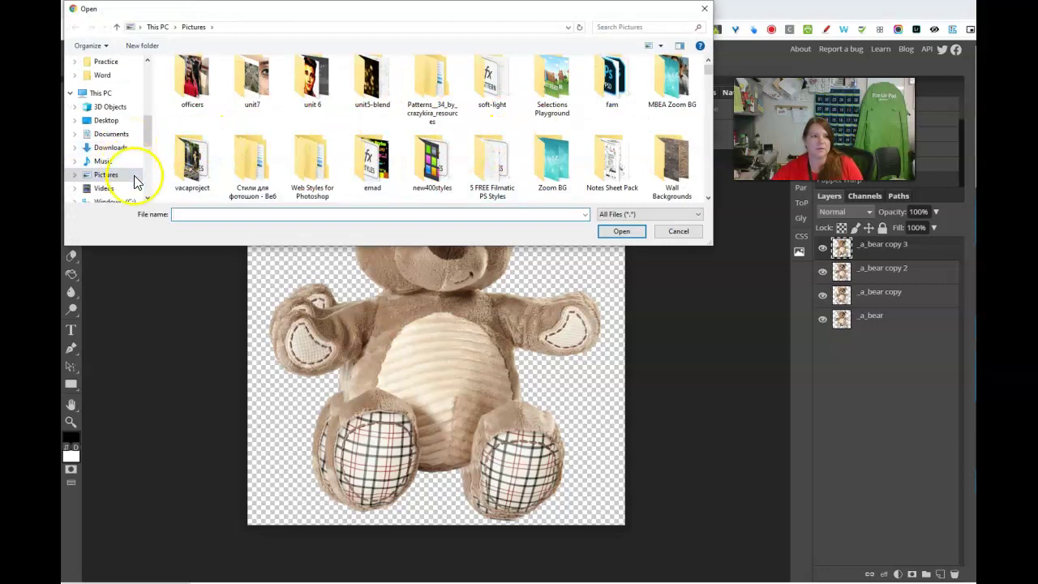
scroll(538, 163, down, 2)
double_click(665, 168)
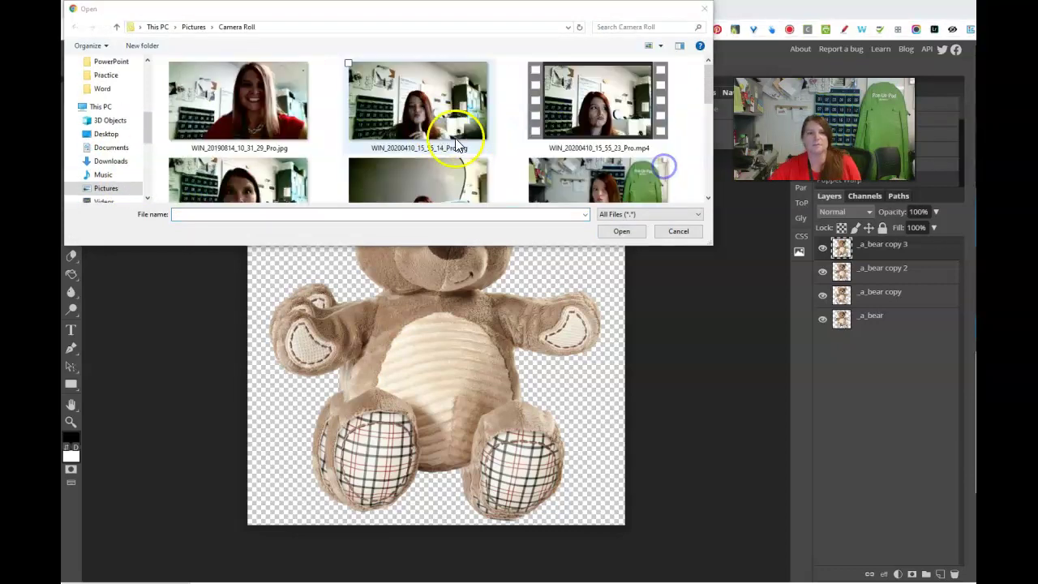
double_click(435, 125)
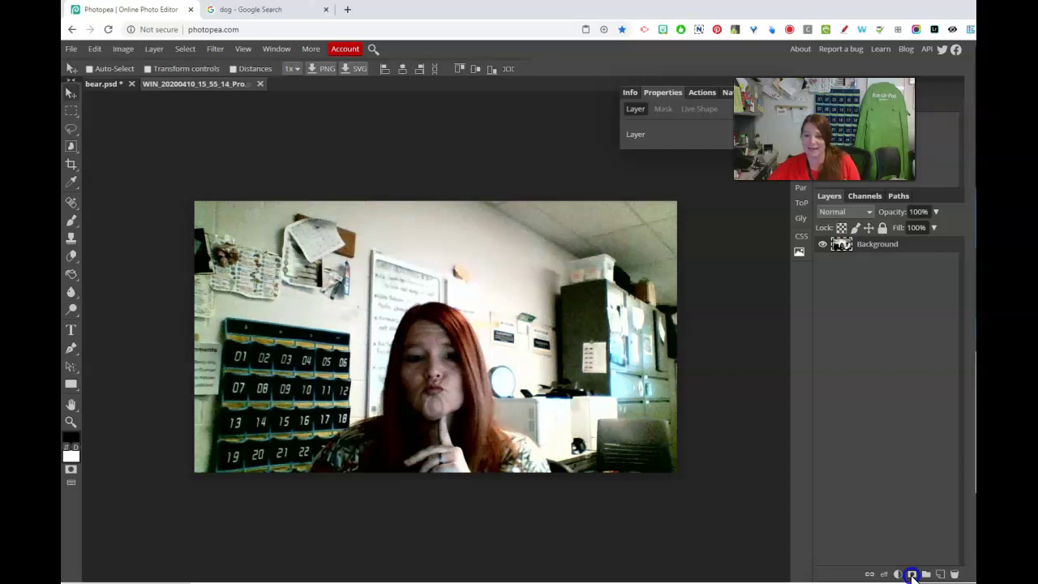
Step: Add a layer mask to the webcam photo and zoom it to fill the workspace
click(912, 574)
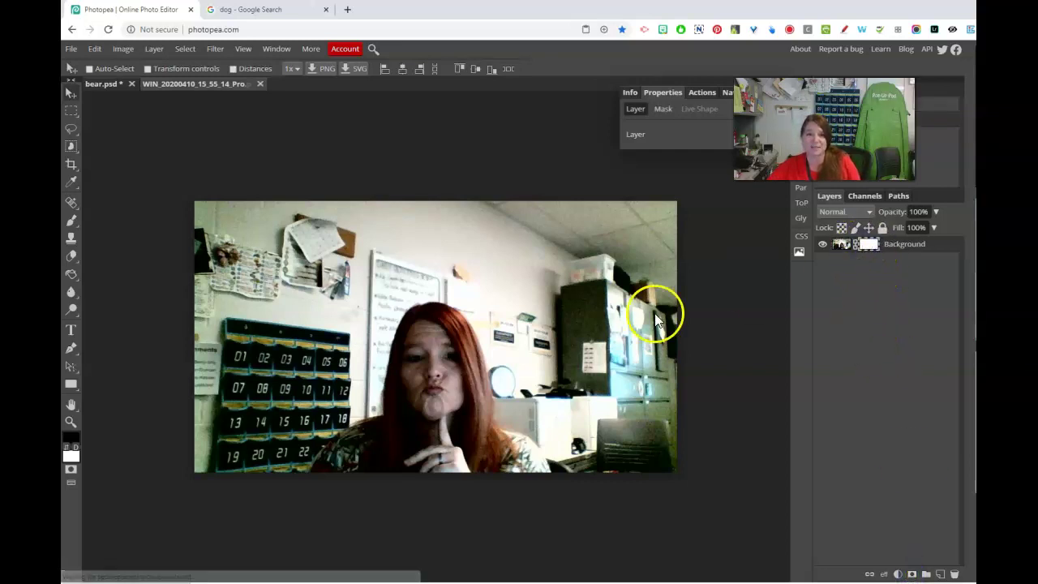
key(ctrl+minus)
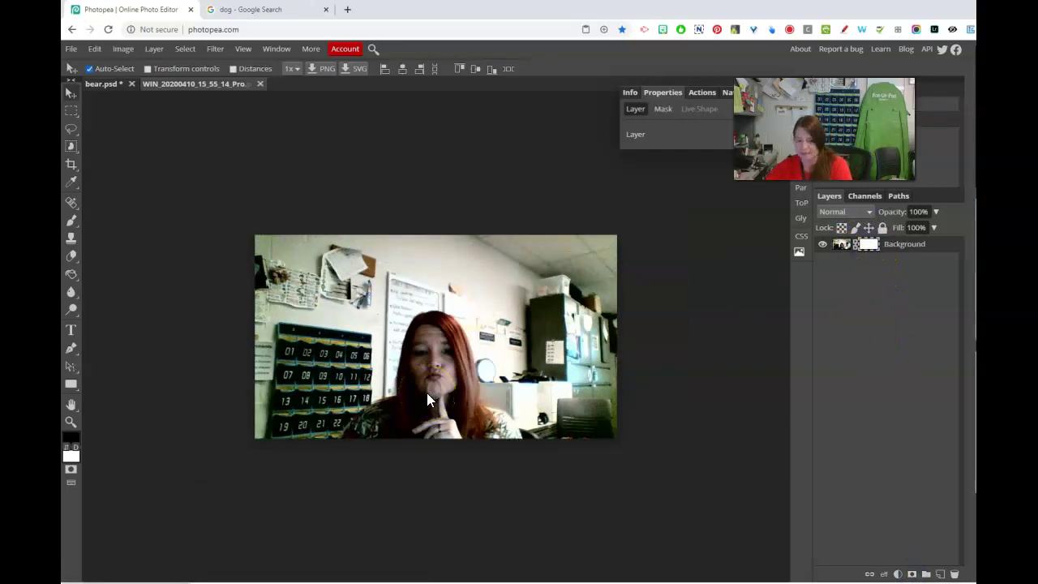
key(ctrl+plus)
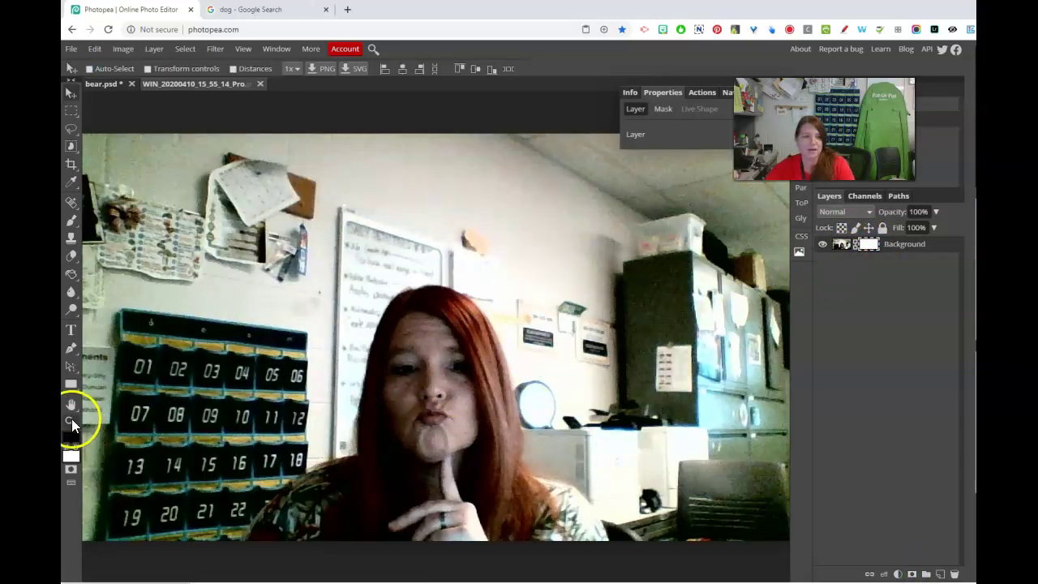
Step: With an adjusted-hardness brush, paint the face and head out of the mask
click(70, 219)
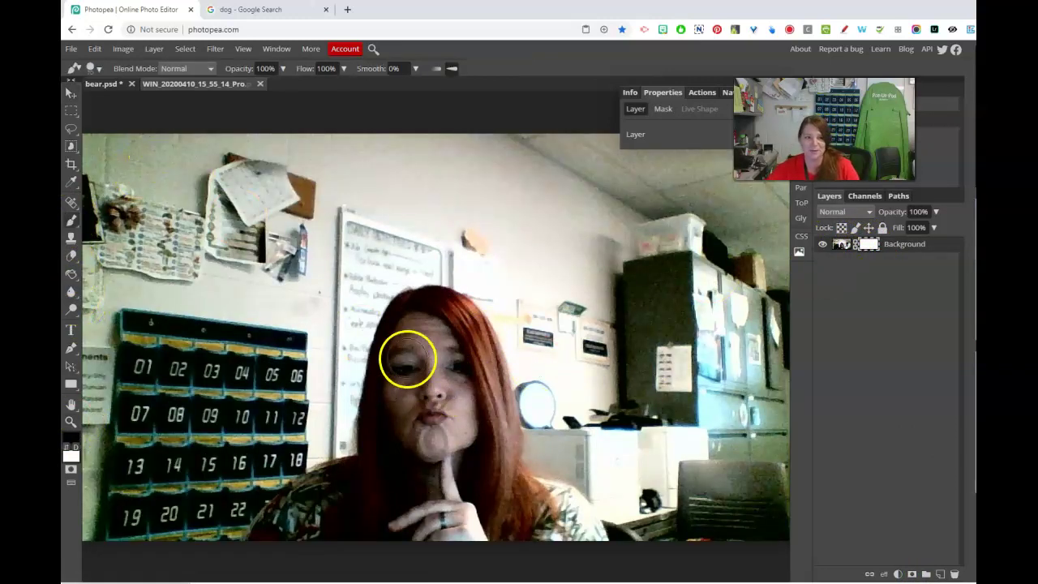
click(97, 69)
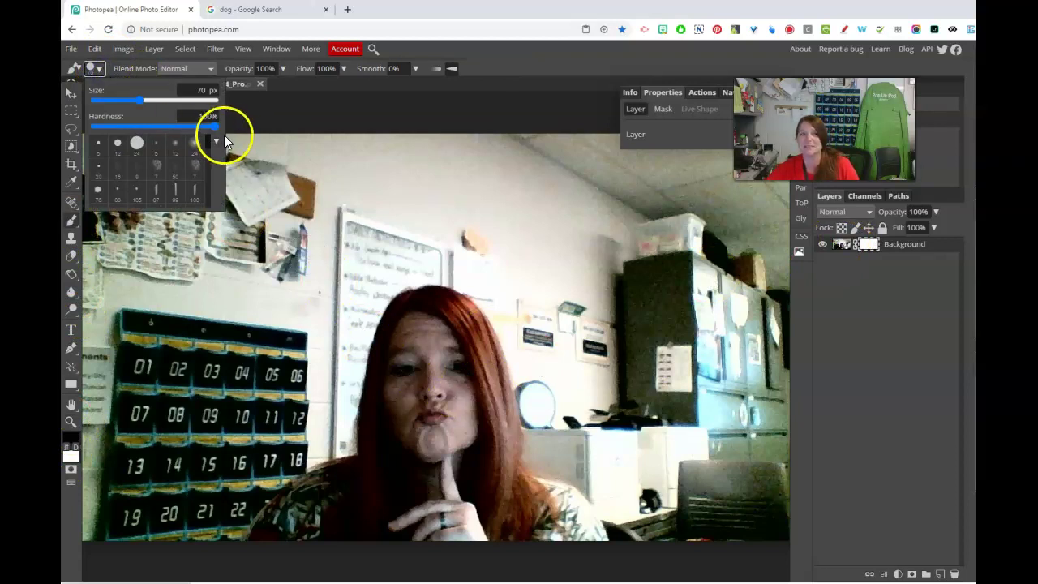
drag(218, 124, 217, 124)
mouse_move(359, 463)
mouse_down()
mouse_move(355, 482)
mouse_move(323, 490)
mouse_move(271, 547)
mouse_move(383, 469)
mouse_up()
mouse_move(412, 313)
mouse_down()
mouse_move(380, 459)
mouse_move(399, 341)
mouse_move(414, 315)
mouse_move(442, 313)
mouse_move(482, 367)
mouse_move(512, 487)
mouse_move(582, 532)
mouse_move(347, 539)
mouse_move(409, 507)
mouse_move(432, 410)
mouse_move(428, 352)
mouse_move(400, 484)
mouse_move(451, 423)
mouse_move(439, 341)
mouse_move(505, 481)
mouse_move(433, 492)
mouse_move(446, 523)
mouse_move(500, 492)
mouse_move(457, 443)
mouse_move(509, 531)
mouse_move(558, 524)
mouse_move(562, 514)
mouse_move(510, 489)
mouse_up()
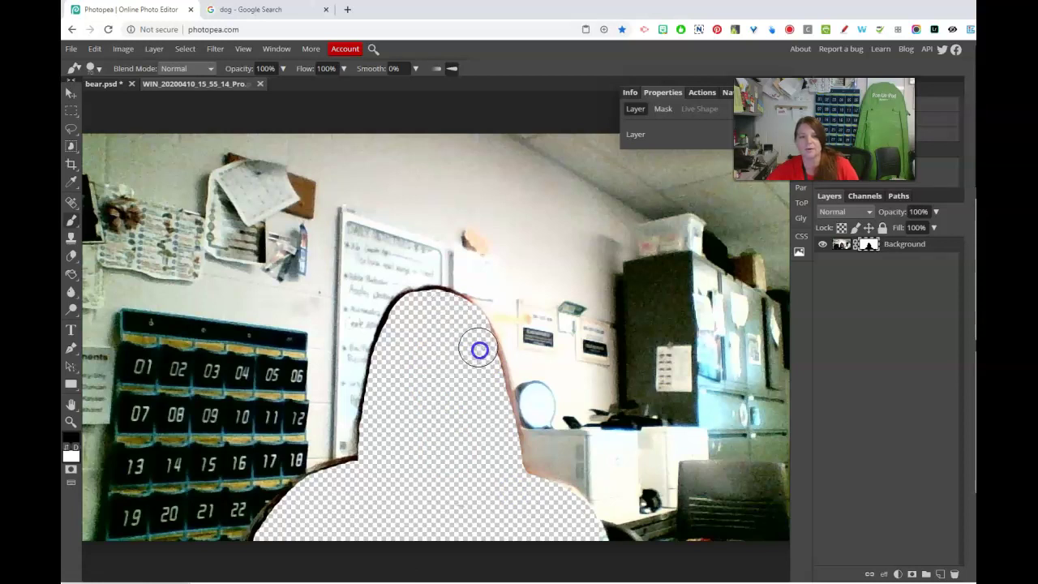
Step: Touch up the mask, then invert it so only the woman remains visible
drag(487, 373, 491, 410)
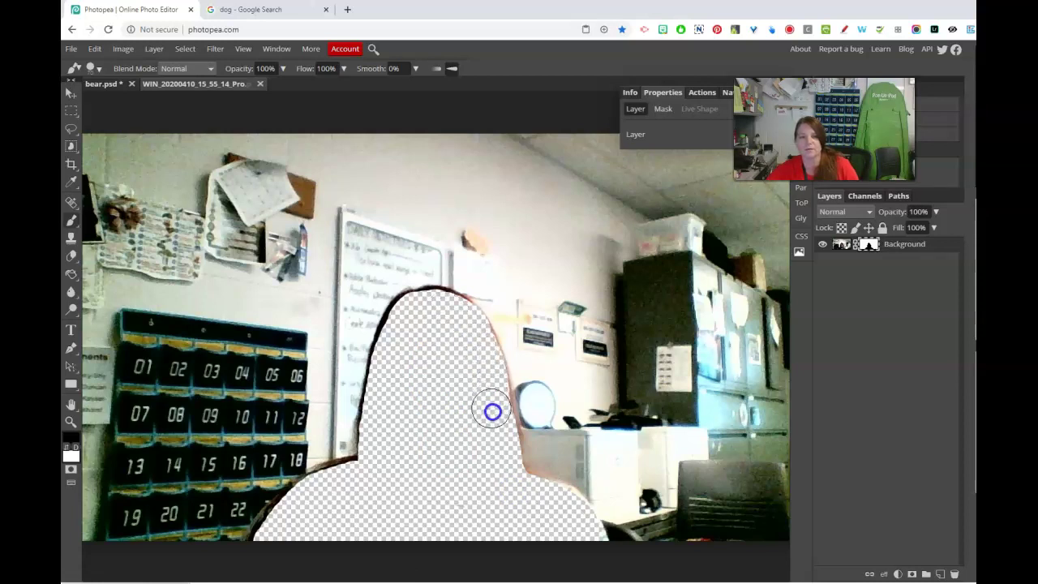
click(408, 322)
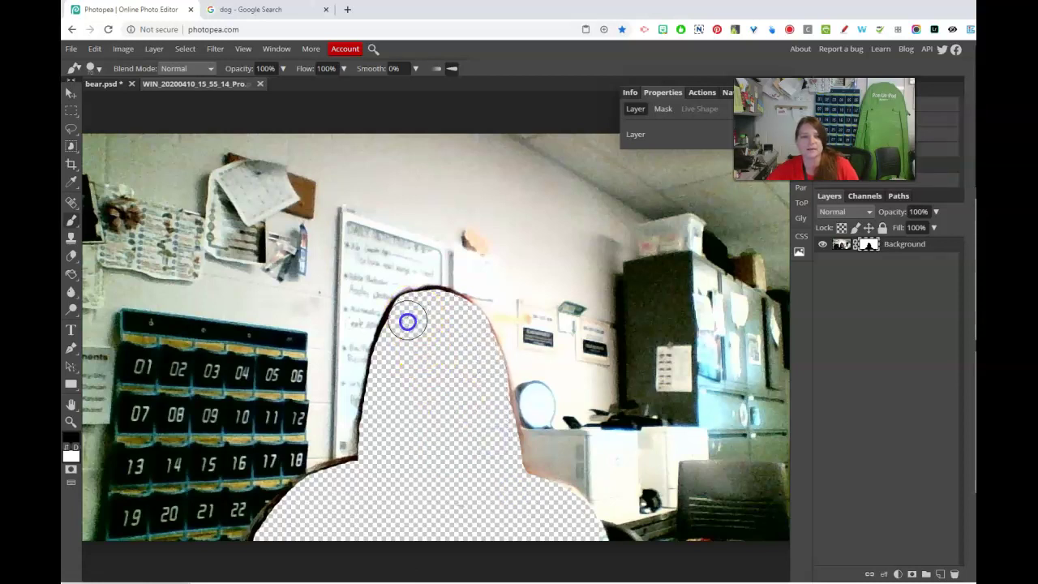
click(868, 246)
key(ctrl+i)
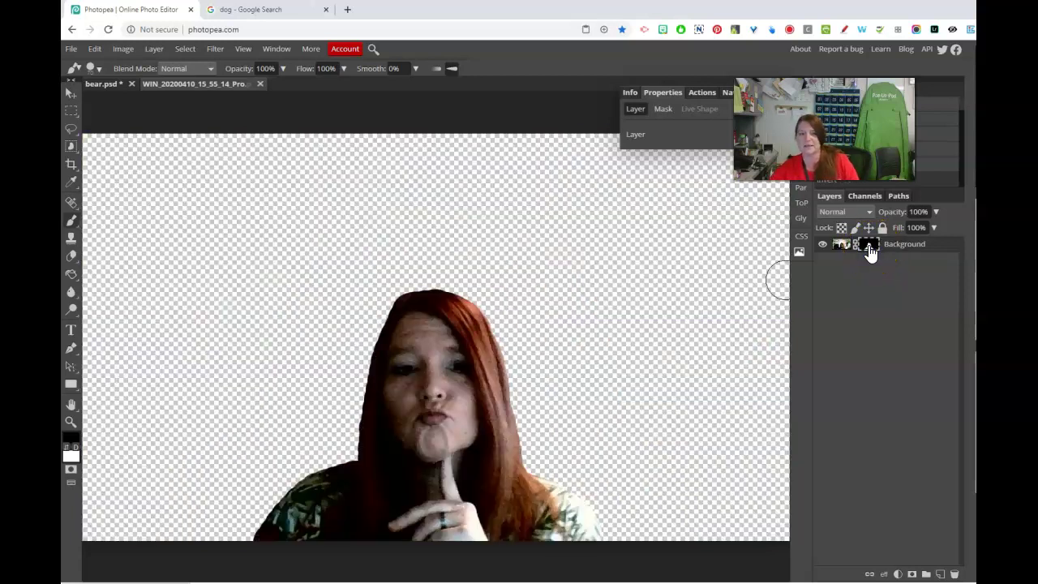
Step: Apply the layer mask permanently to the photo layer
click(879, 246)
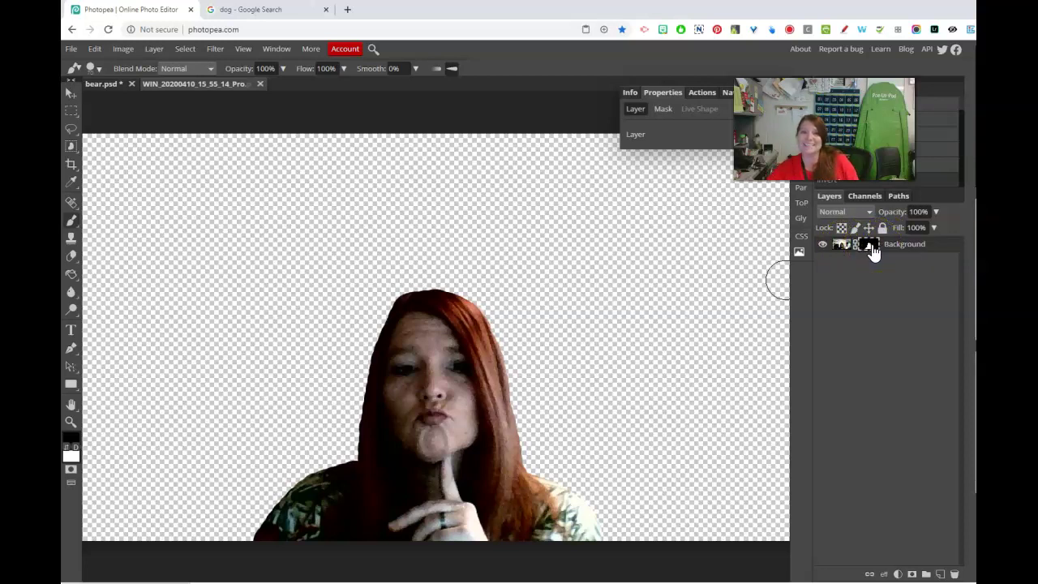
click(874, 248)
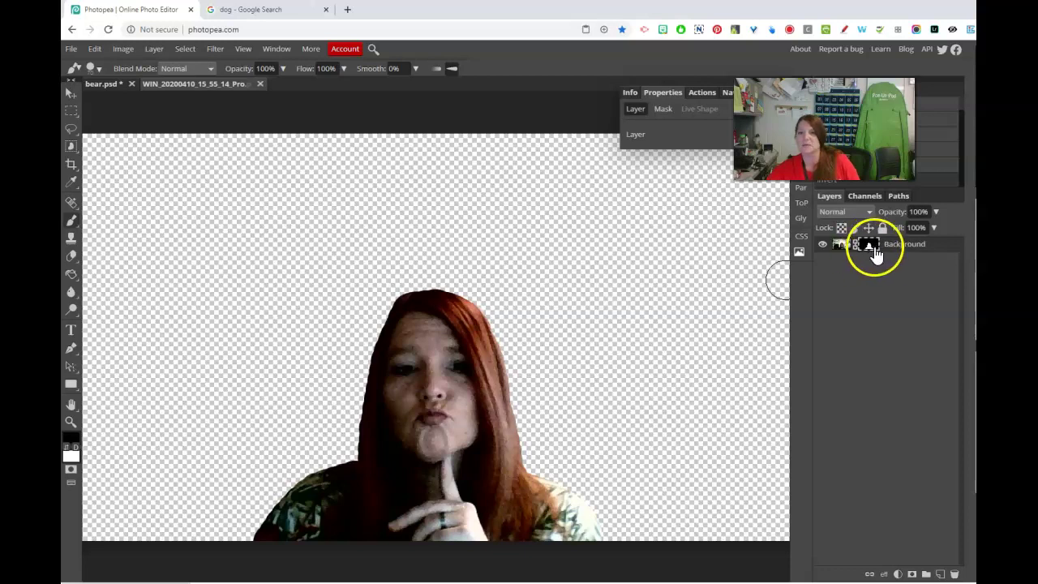
right_click(874, 248)
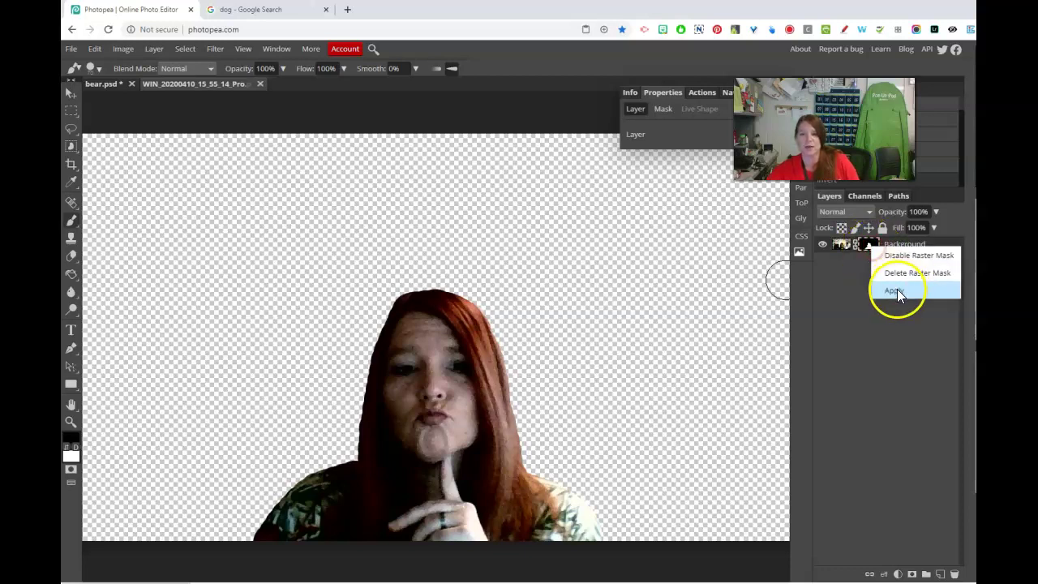
click(895, 290)
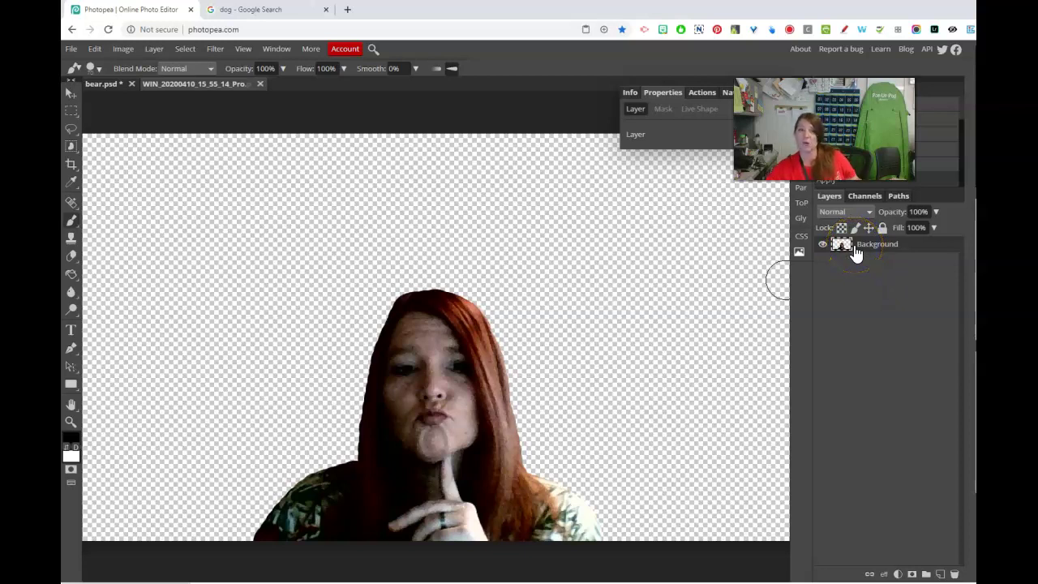
Step: Rename the Background layer to _a_me
click(852, 248)
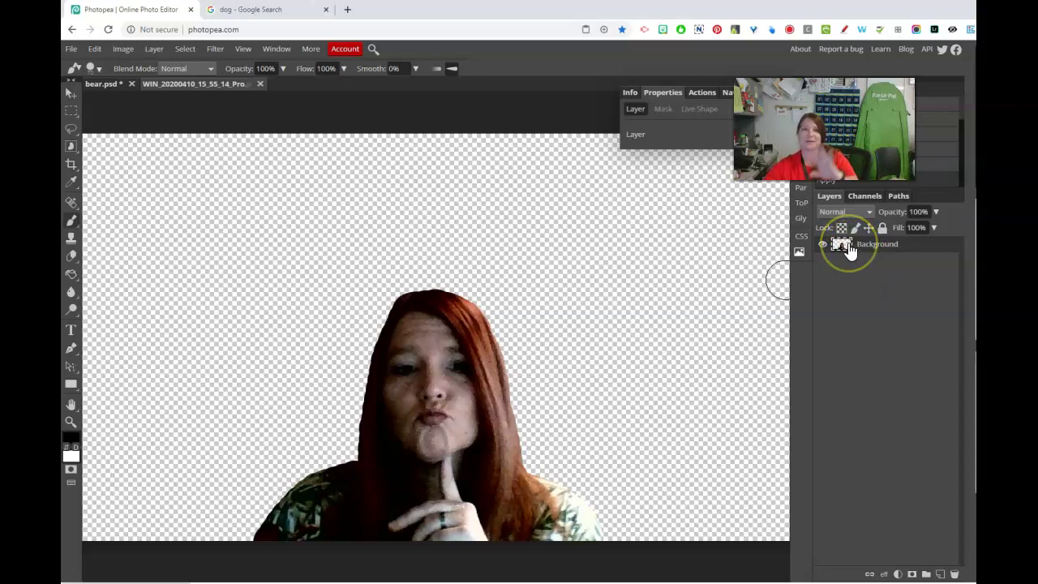
click(844, 245)
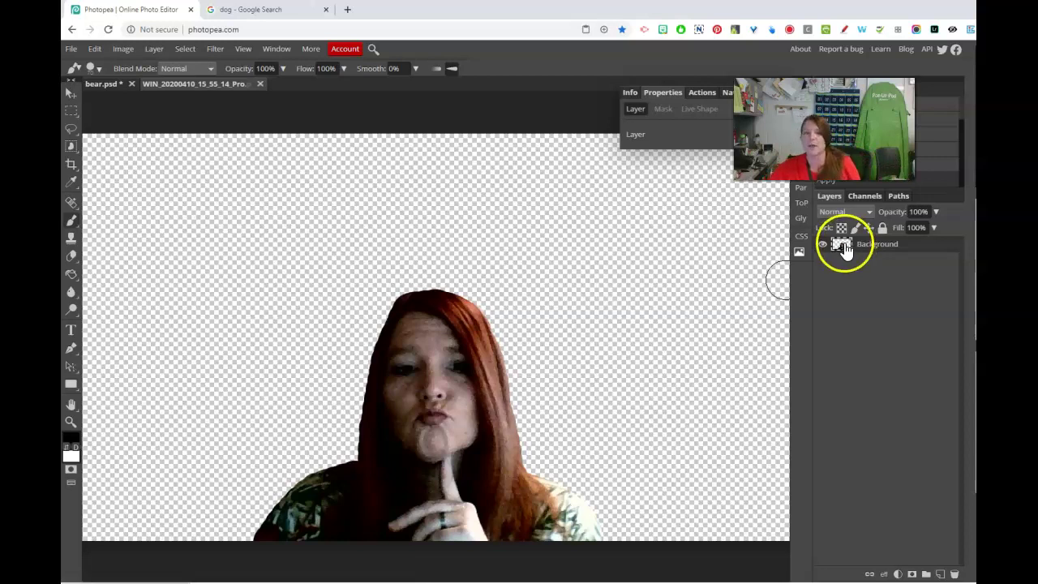
double_click(865, 244)
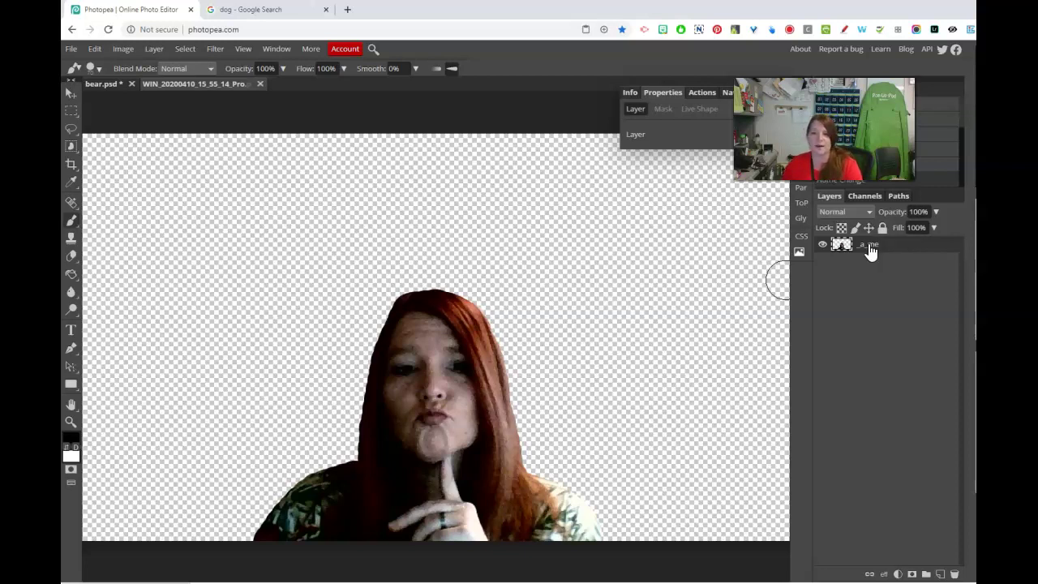
click(858, 243)
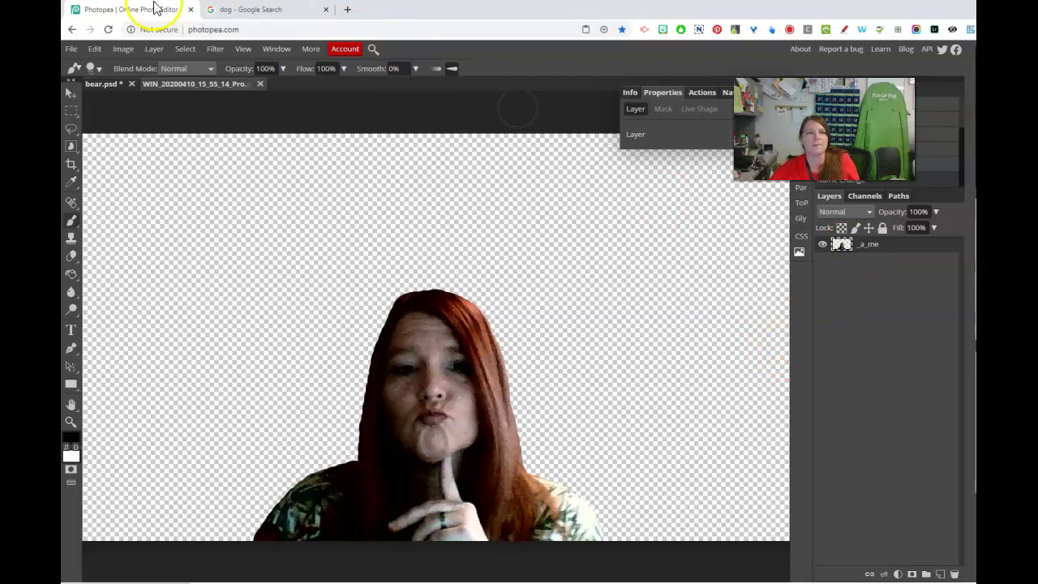
Step: Duplicate _a_me and puppet-warp the copy: pin shoulder and chin, drag forehead pin left, commit
drag(884, 248, 940, 574)
click(94, 52)
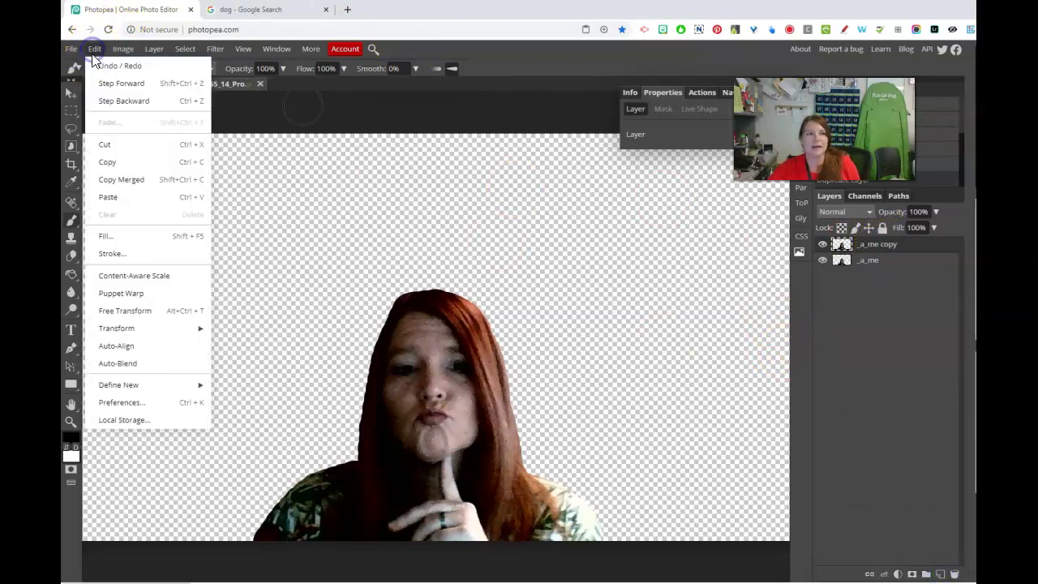
click(135, 296)
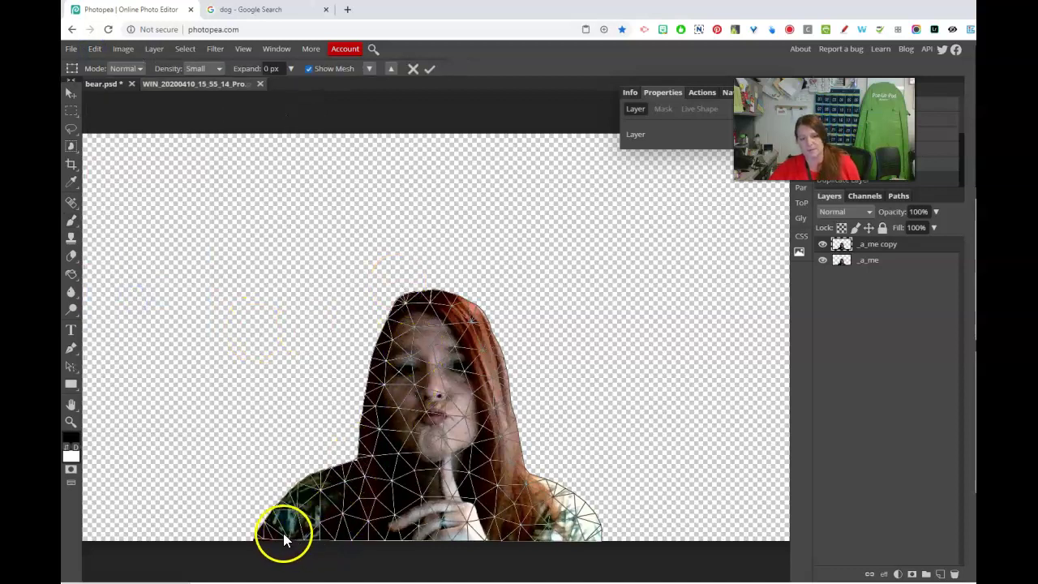
click(579, 529)
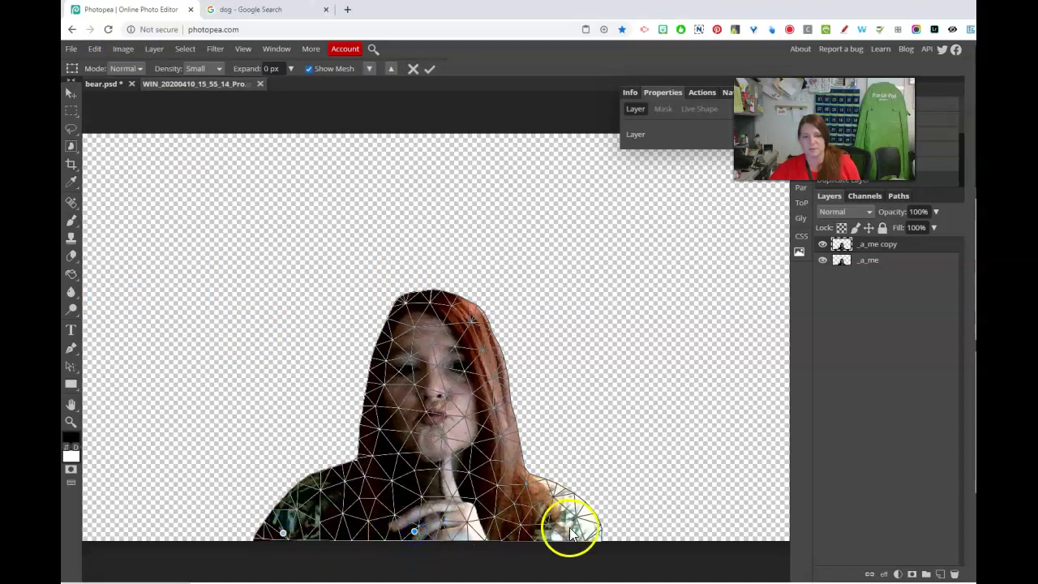
click(426, 453)
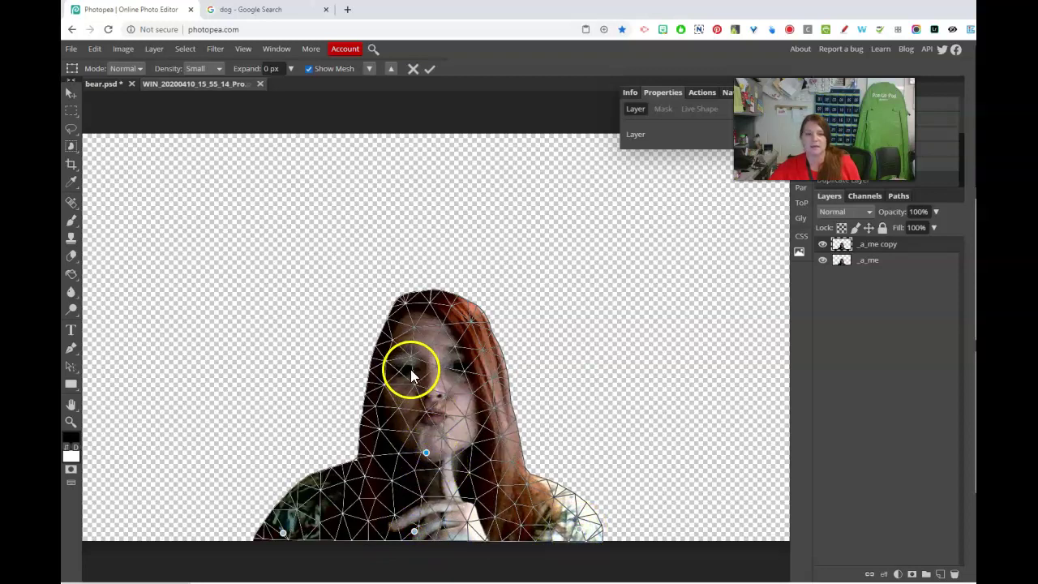
click(429, 330)
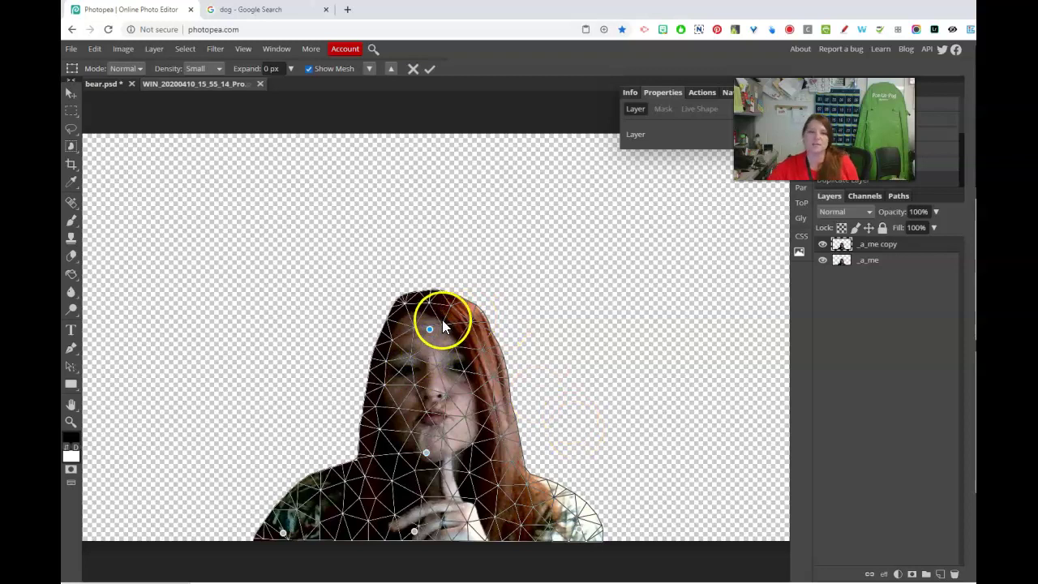
drag(429, 329, 416, 334)
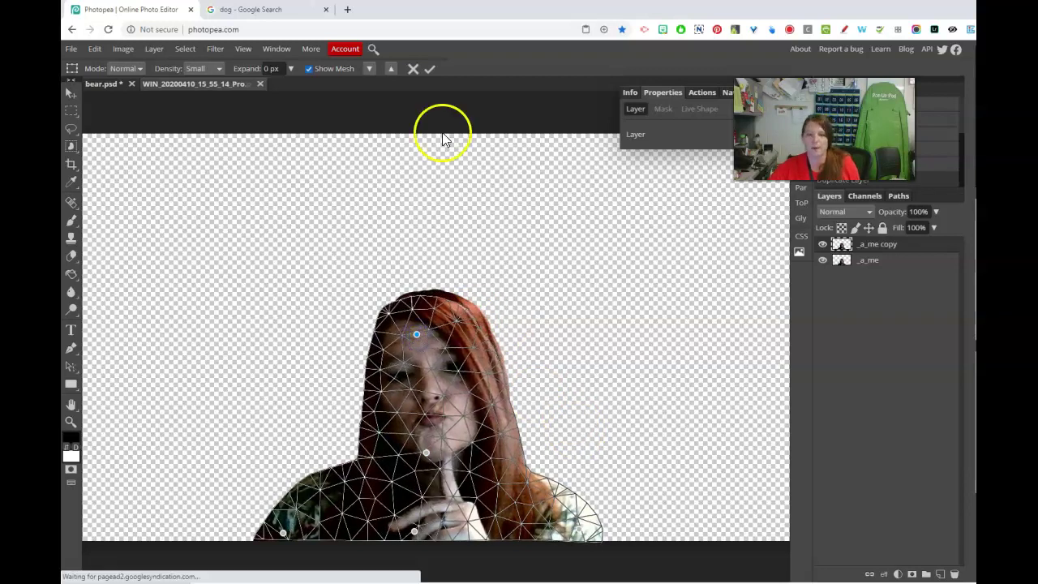
click(429, 71)
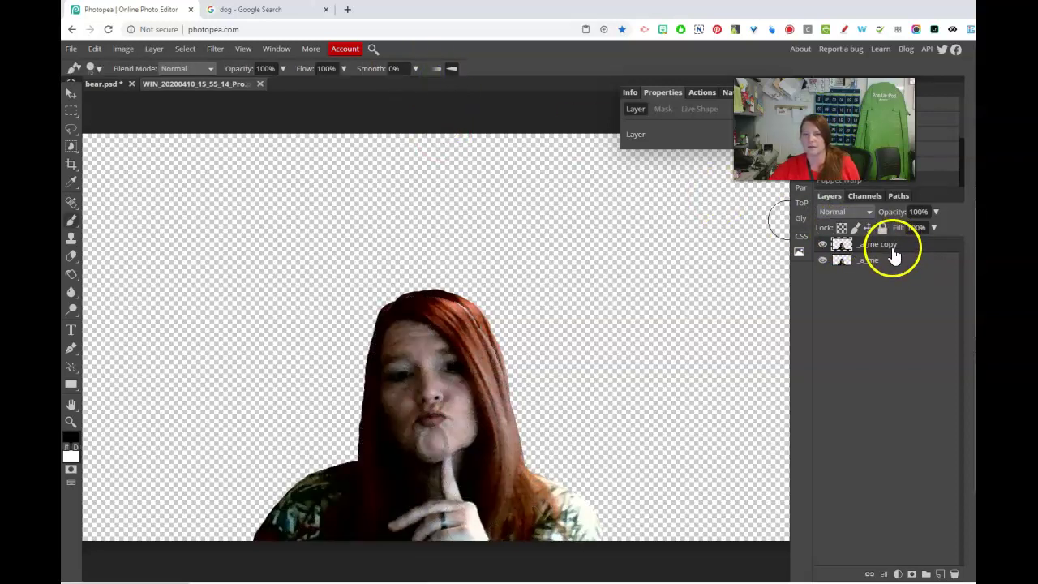
Step: Duplicate _a_me copy into _a_me copy 2 and puppet-warp it, dragging the eye pin right
drag(888, 246, 940, 575)
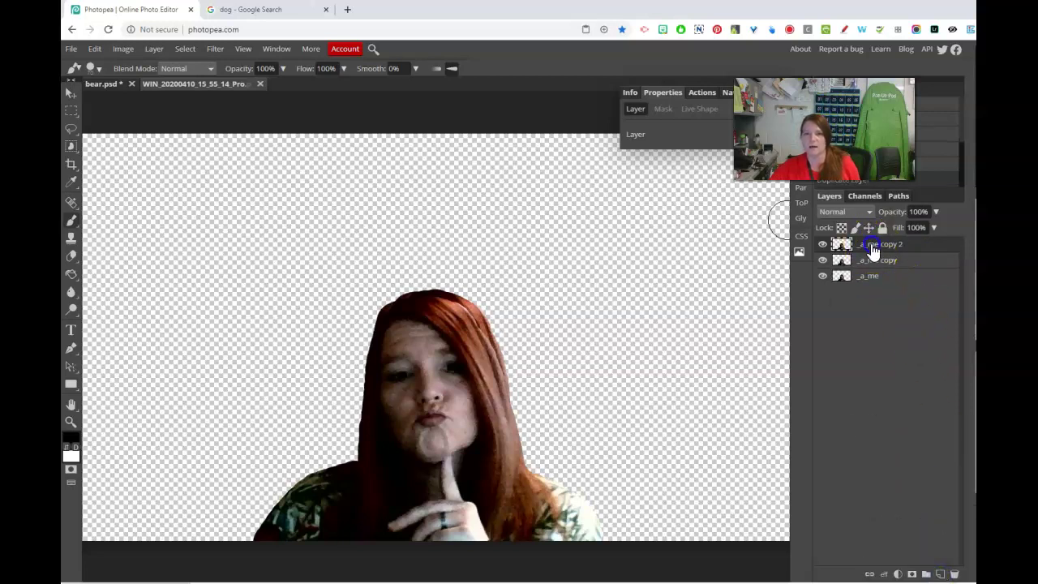
click(94, 48)
click(159, 292)
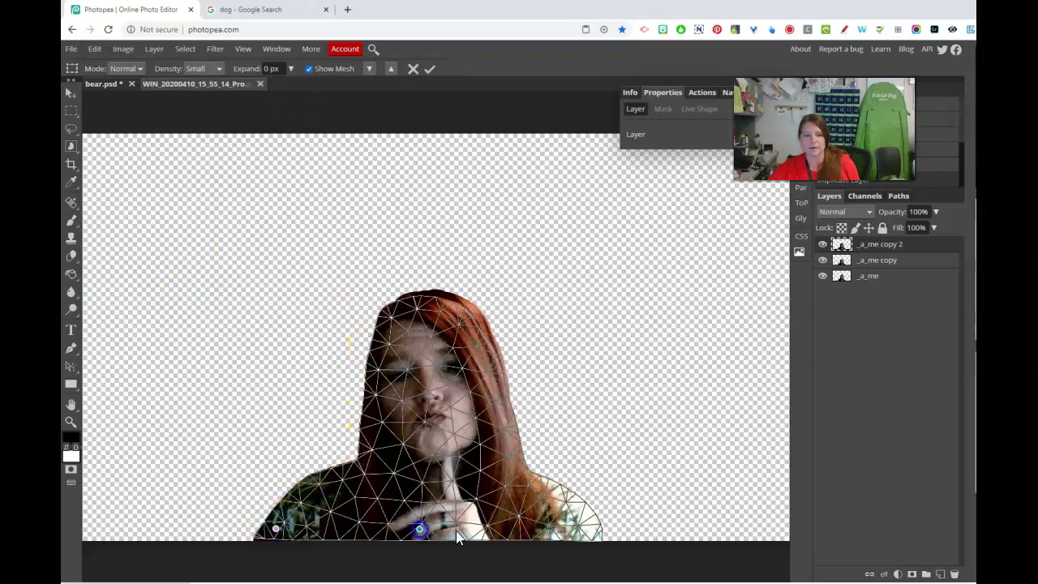
click(566, 532)
click(431, 459)
click(466, 357)
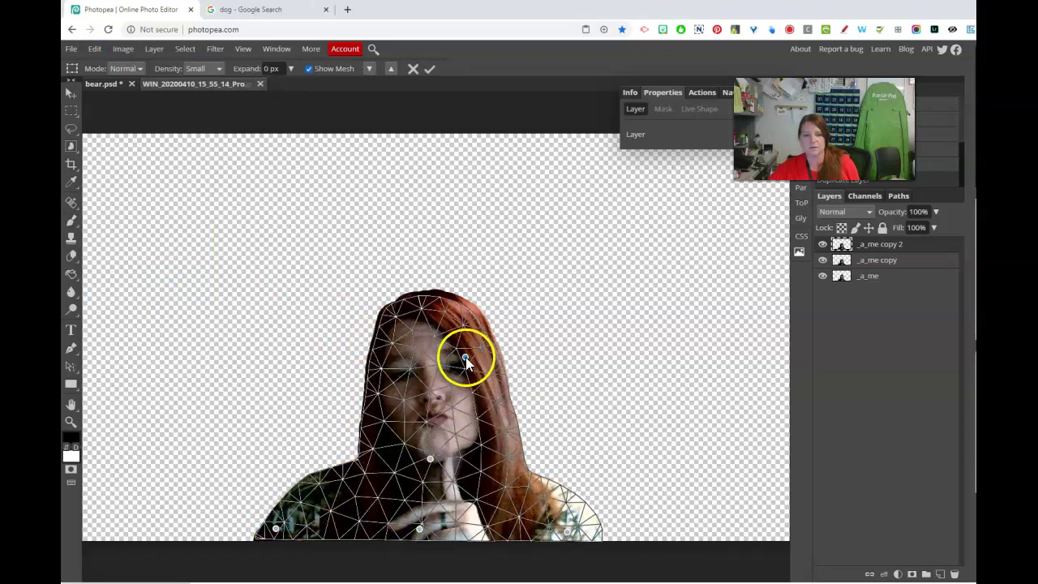
drag(465, 357, 478, 364)
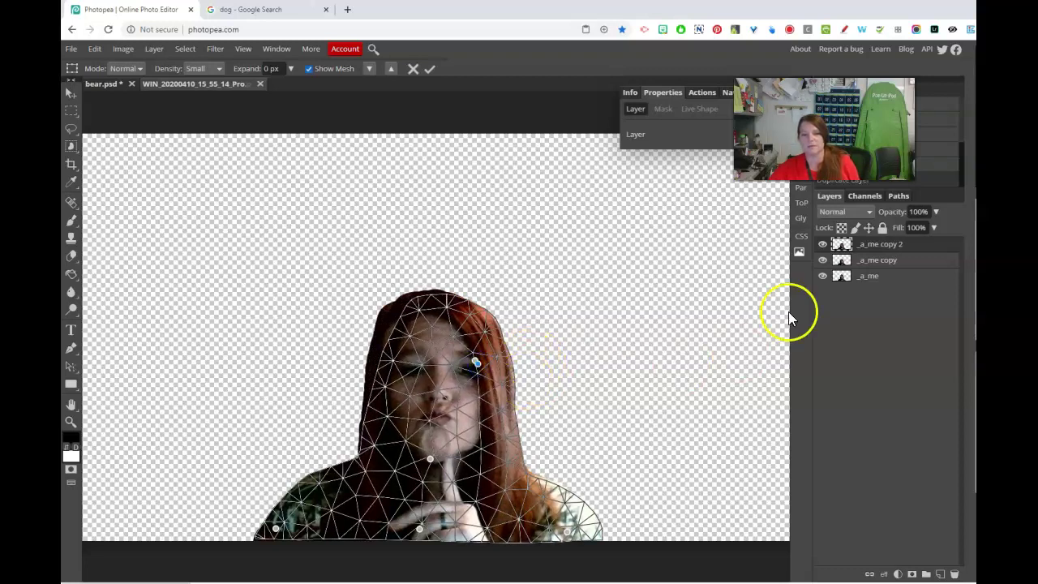
Step: Commit the second warp and crop the canvas to 470 × 533 px around the woman
click(434, 68)
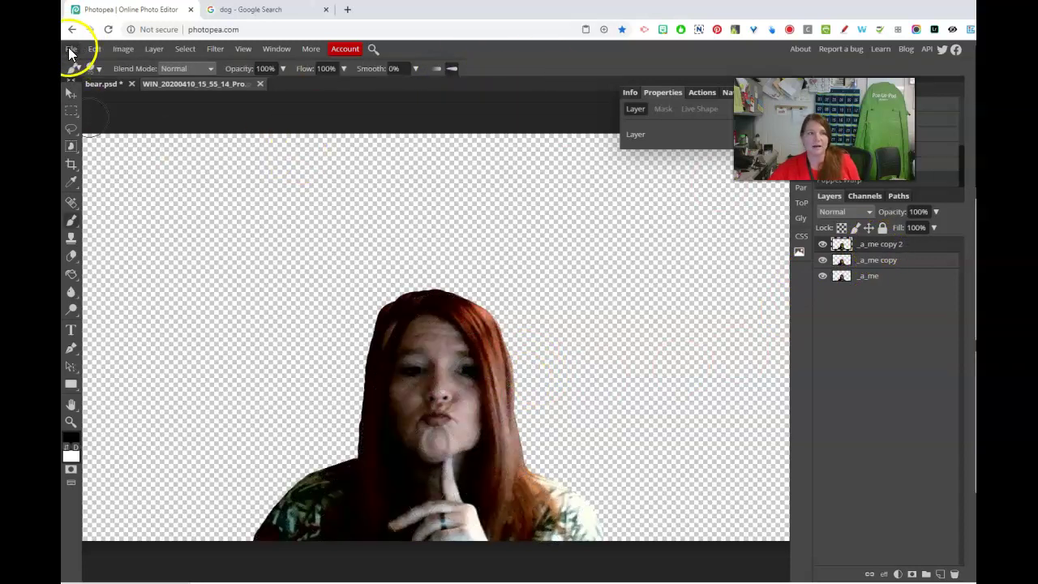
click(71, 165)
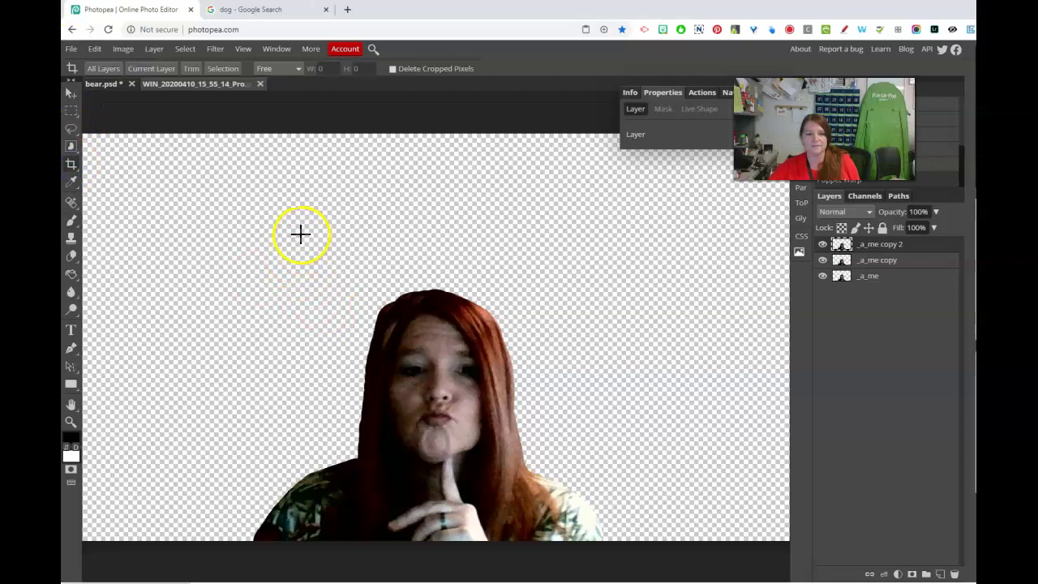
drag(298, 237, 563, 541)
key(Return)
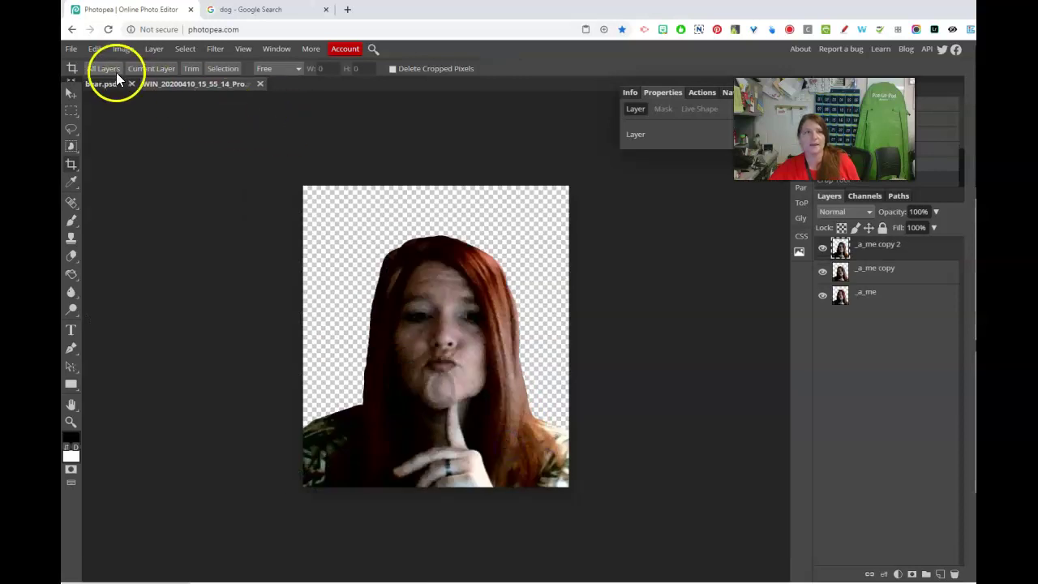
Step: Bring up the File > Export as > GIF settings for the animated frames
click(71, 50)
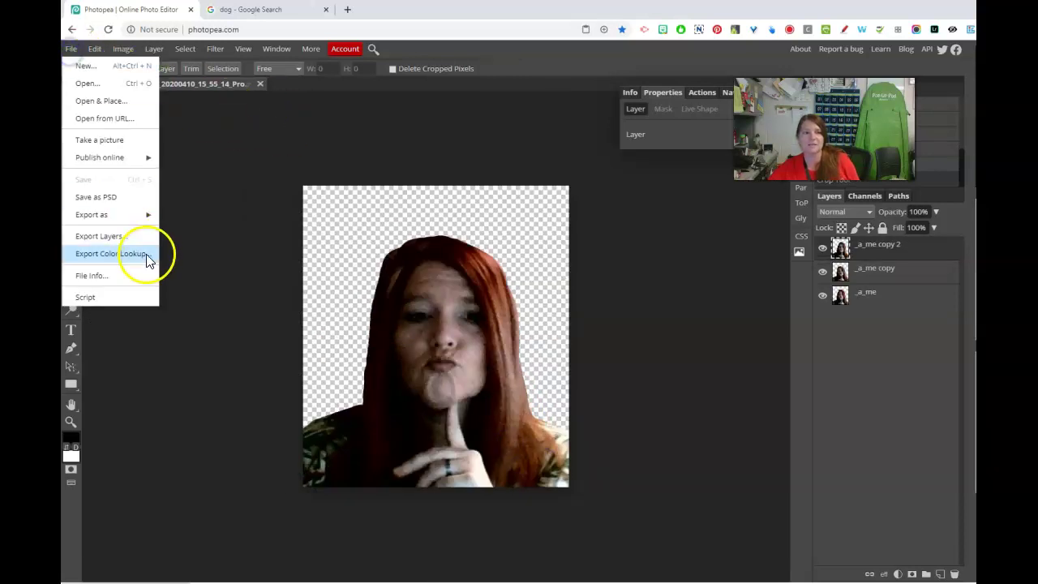
mouse_move(138, 218)
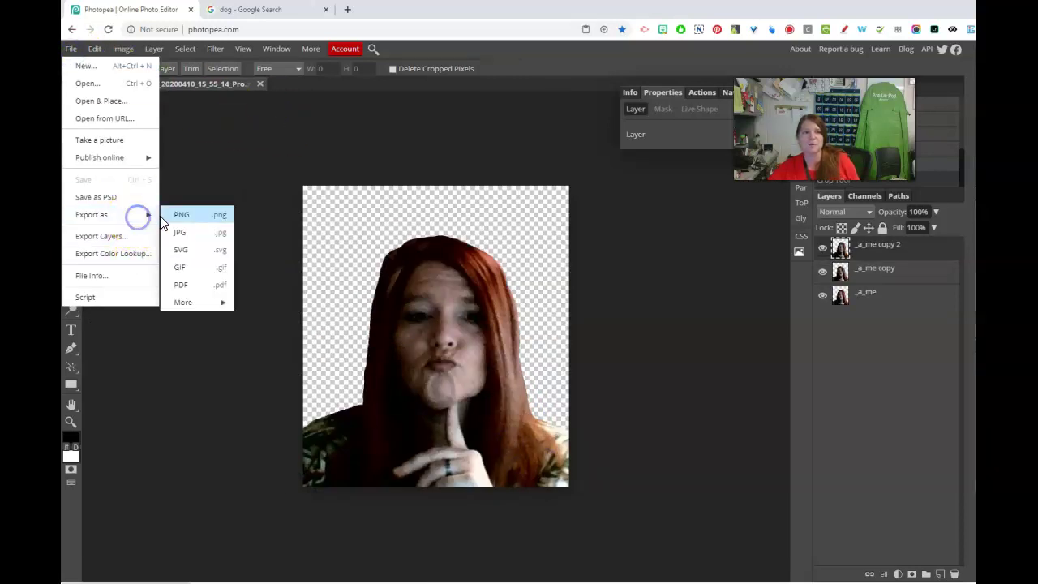
click(182, 269)
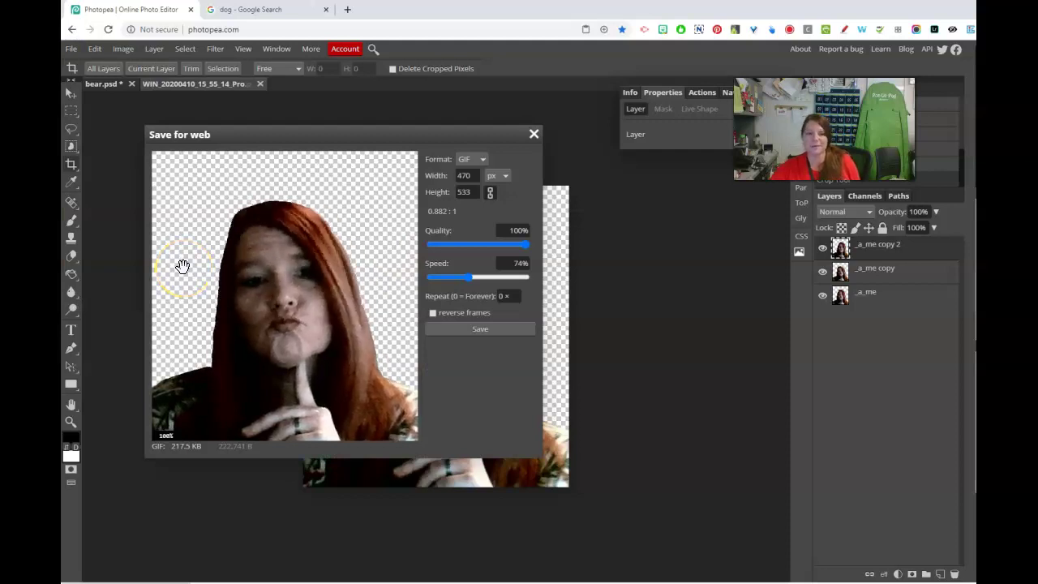